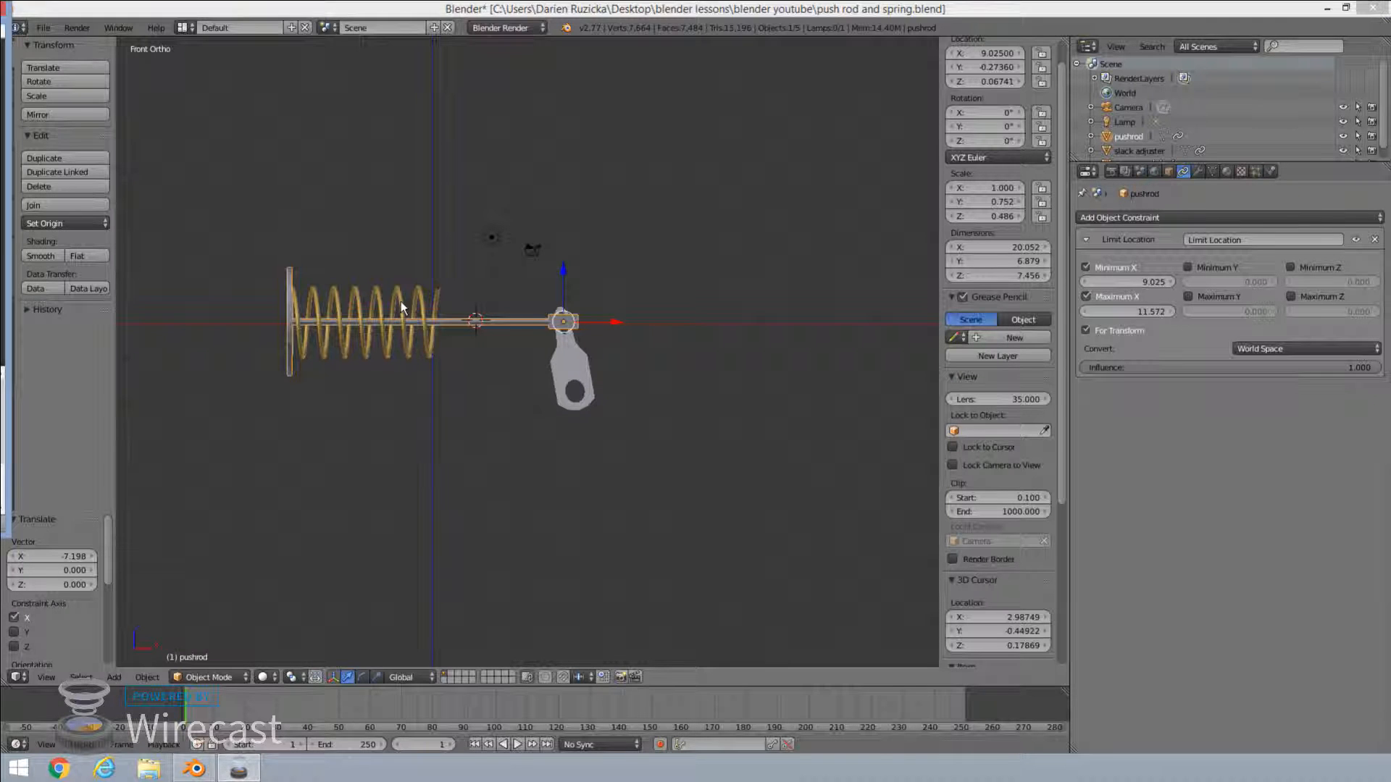
Add a Transformation constraint to the spring with the pushrod as its target
right_click(406, 300)
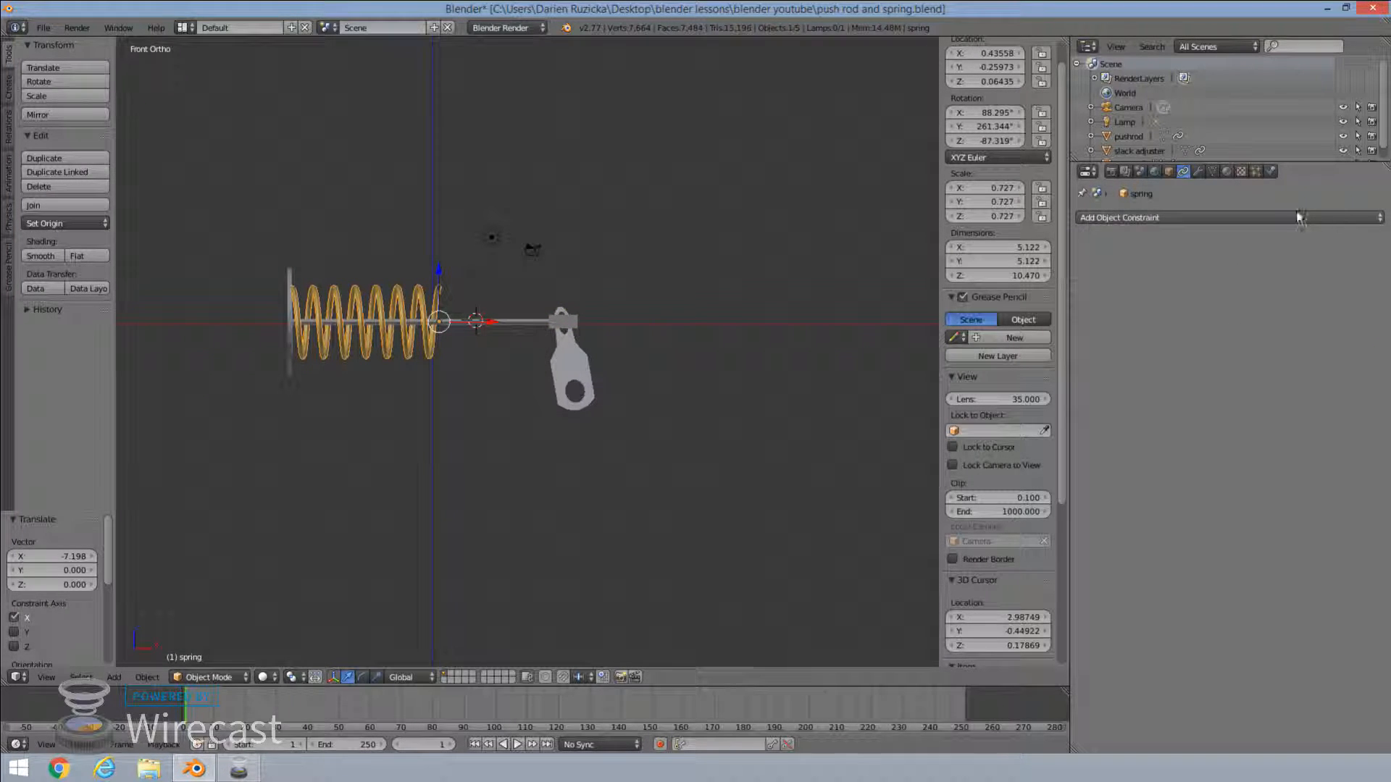
click(1153, 219)
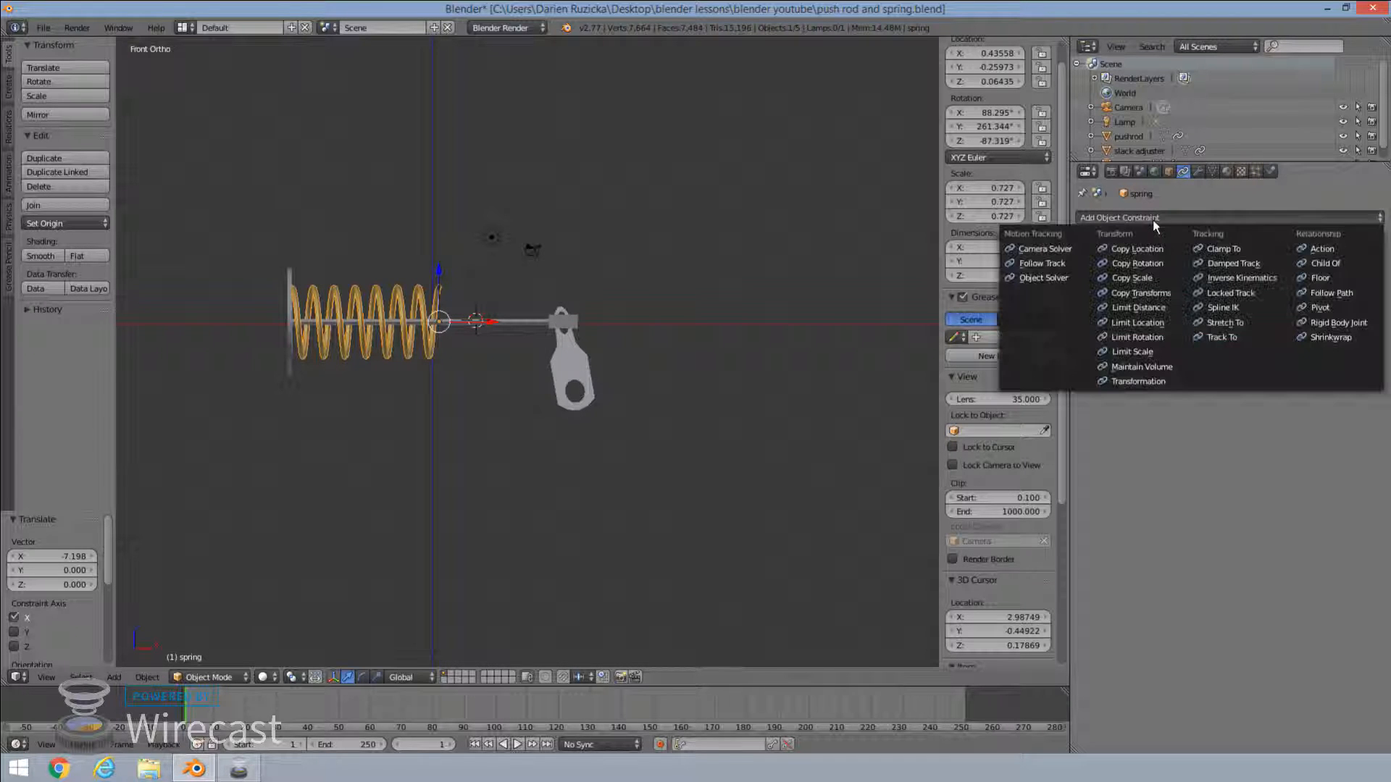
click(1154, 381)
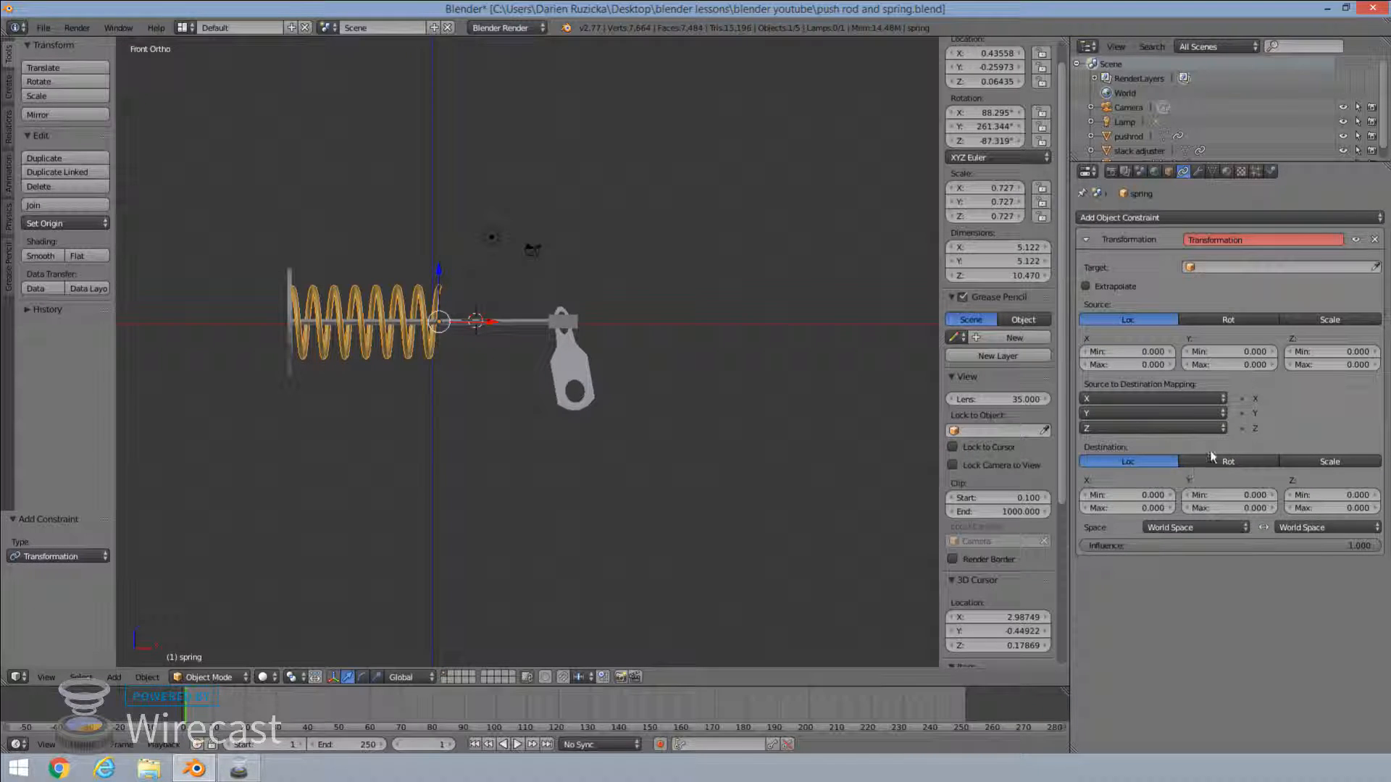
click(1230, 269)
click(1239, 313)
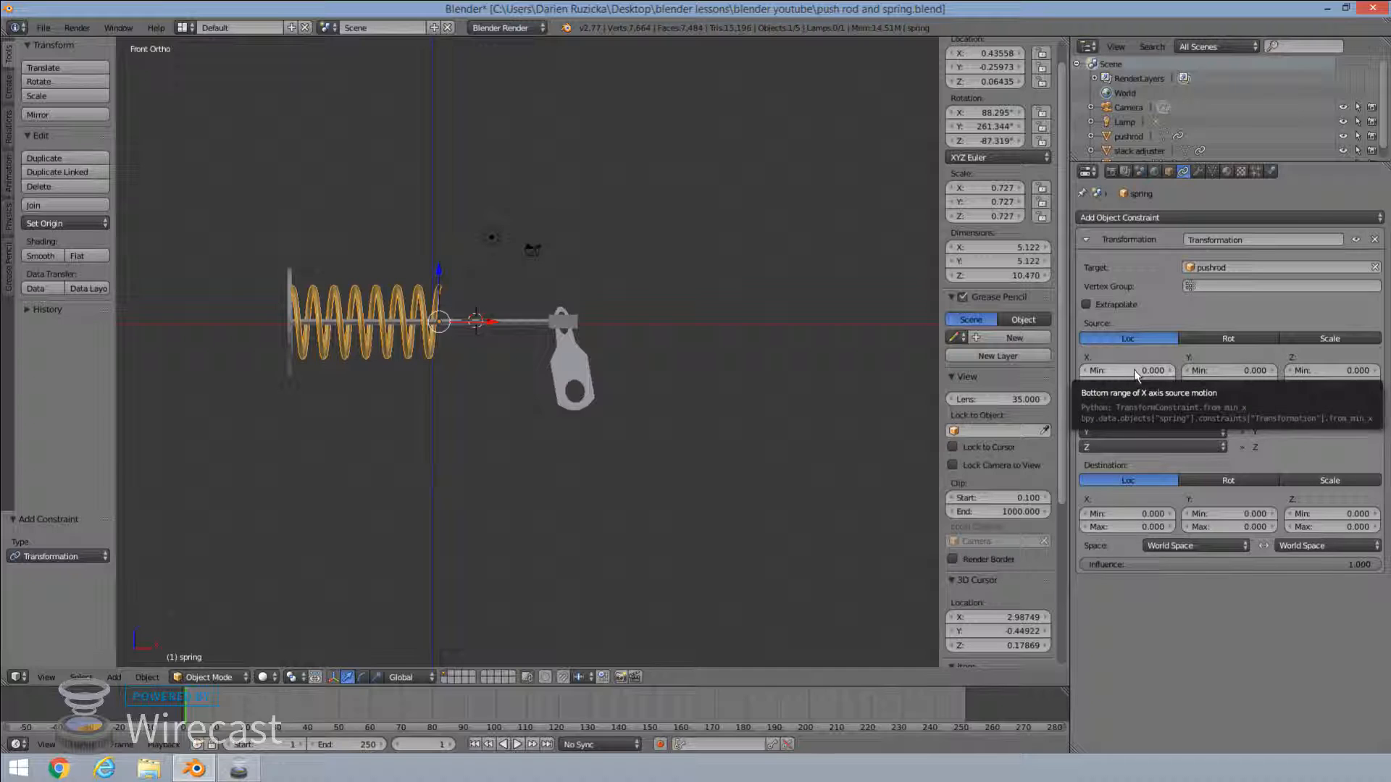
Look up the pushrod's X location and set the spring constraint's source X location minimum to 9.025
click(504, 323)
right_click(503, 322)
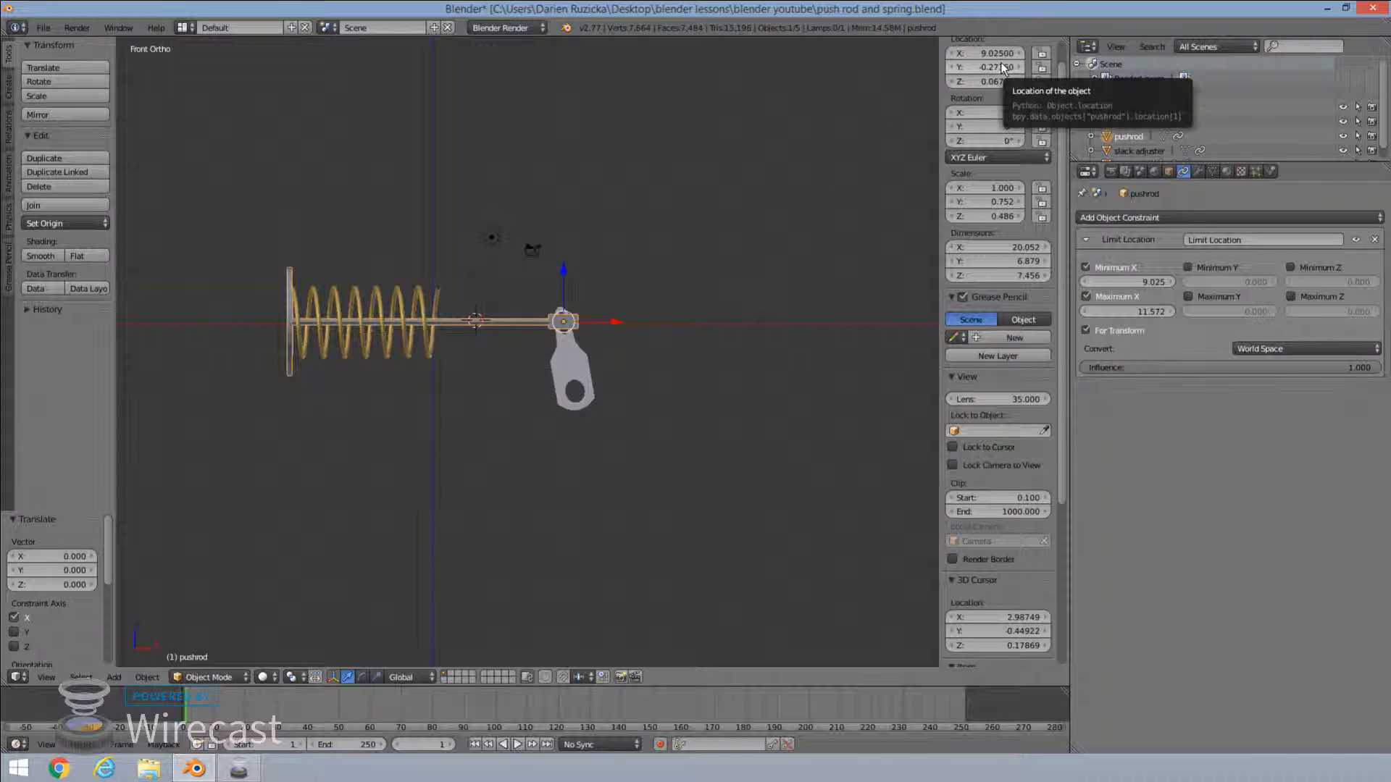
right_click(384, 314)
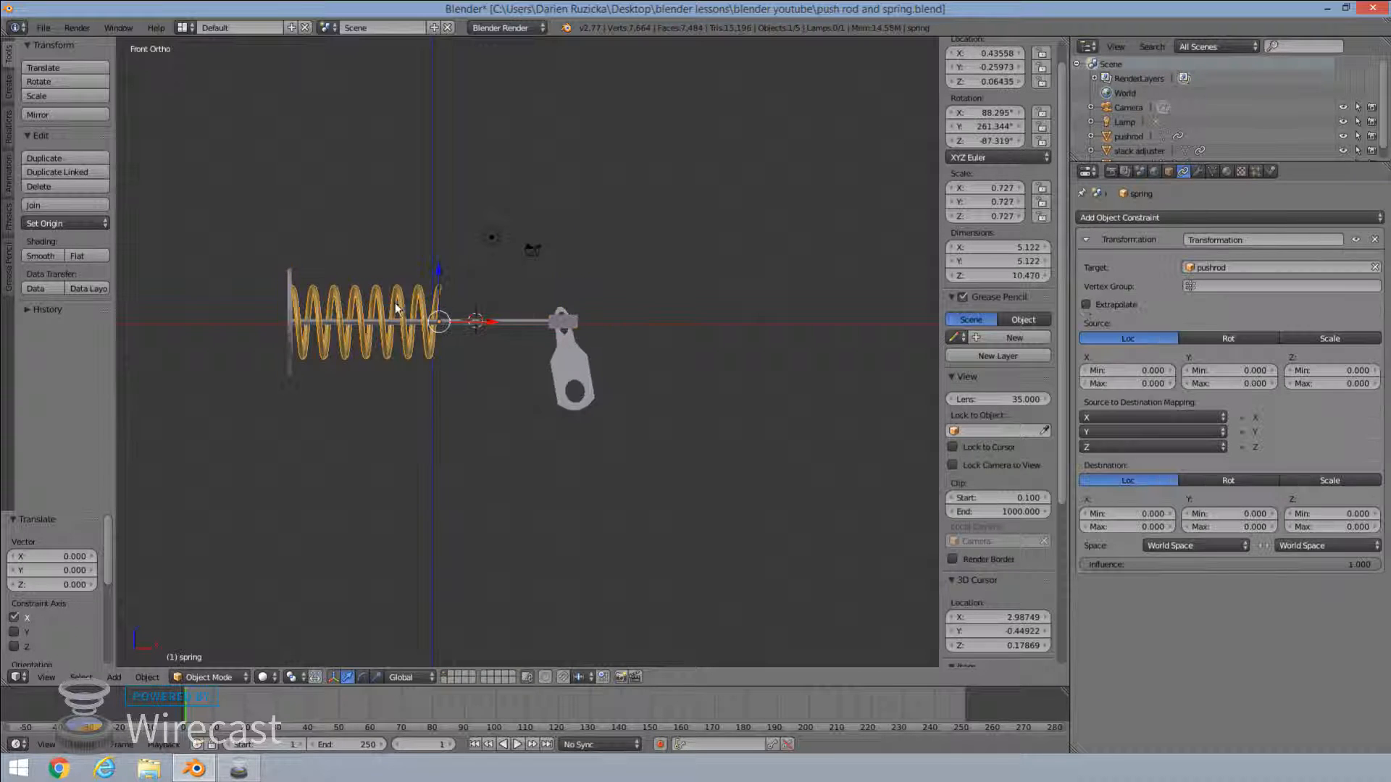
click(1118, 370)
text(0.025)
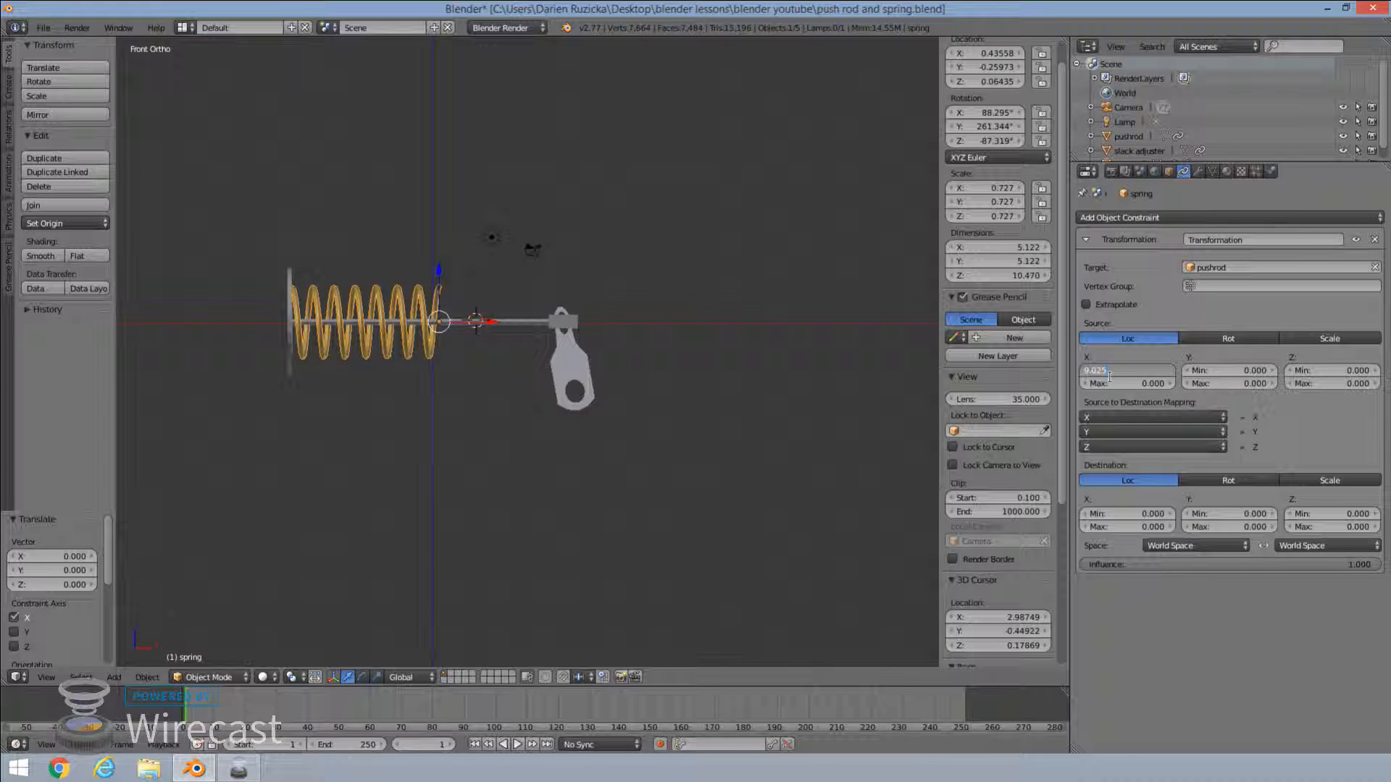
key(Return)
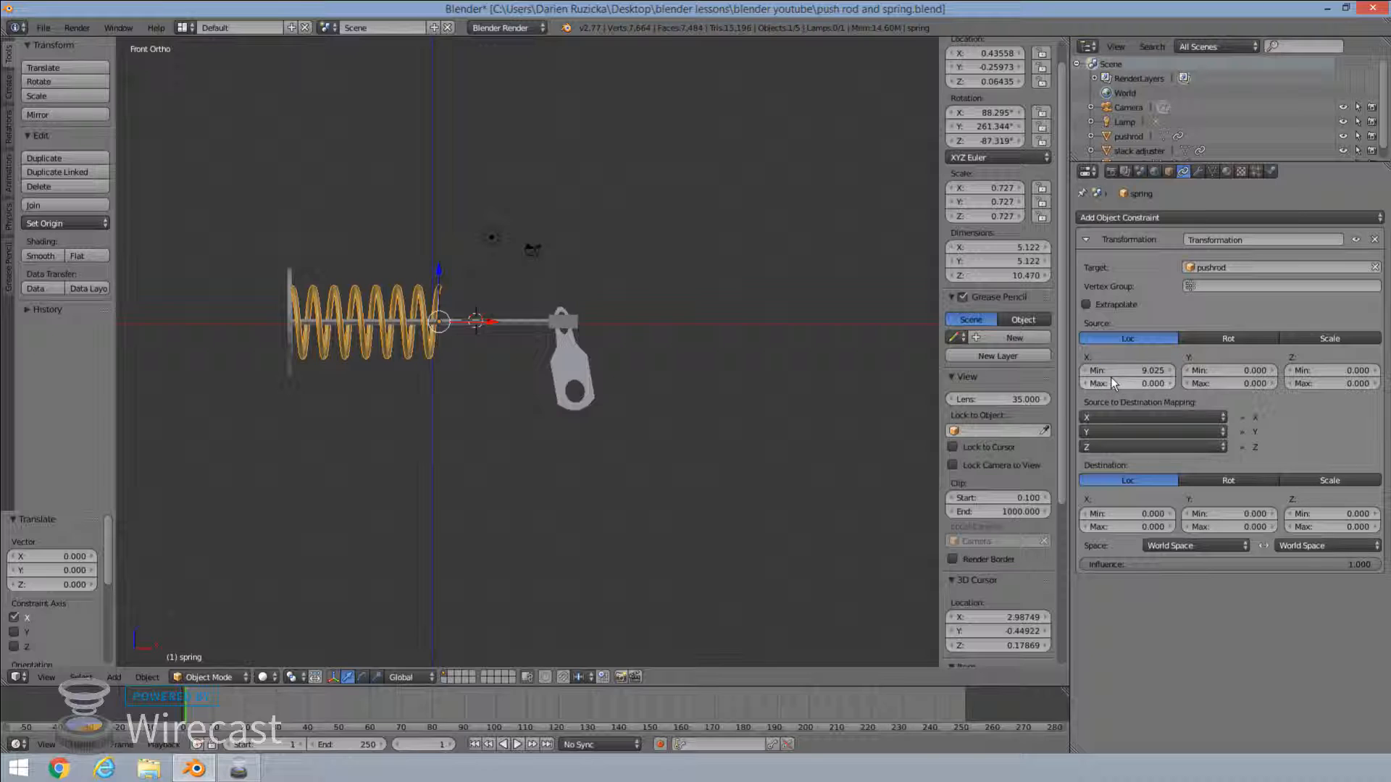
Move the pushrod along the X axis in the positive direction, up to its maximum limit
right_click(526, 320)
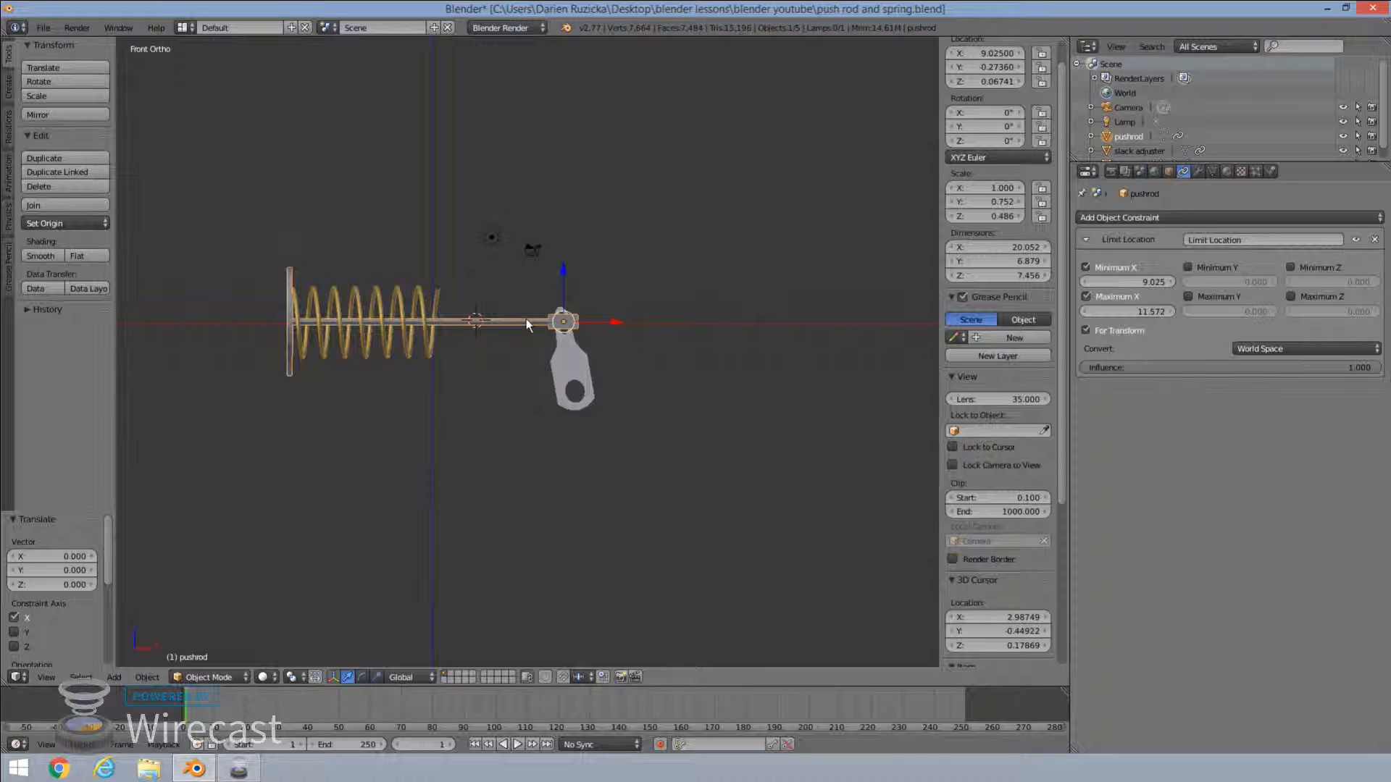
key(g)
key(x)
click(696, 325)
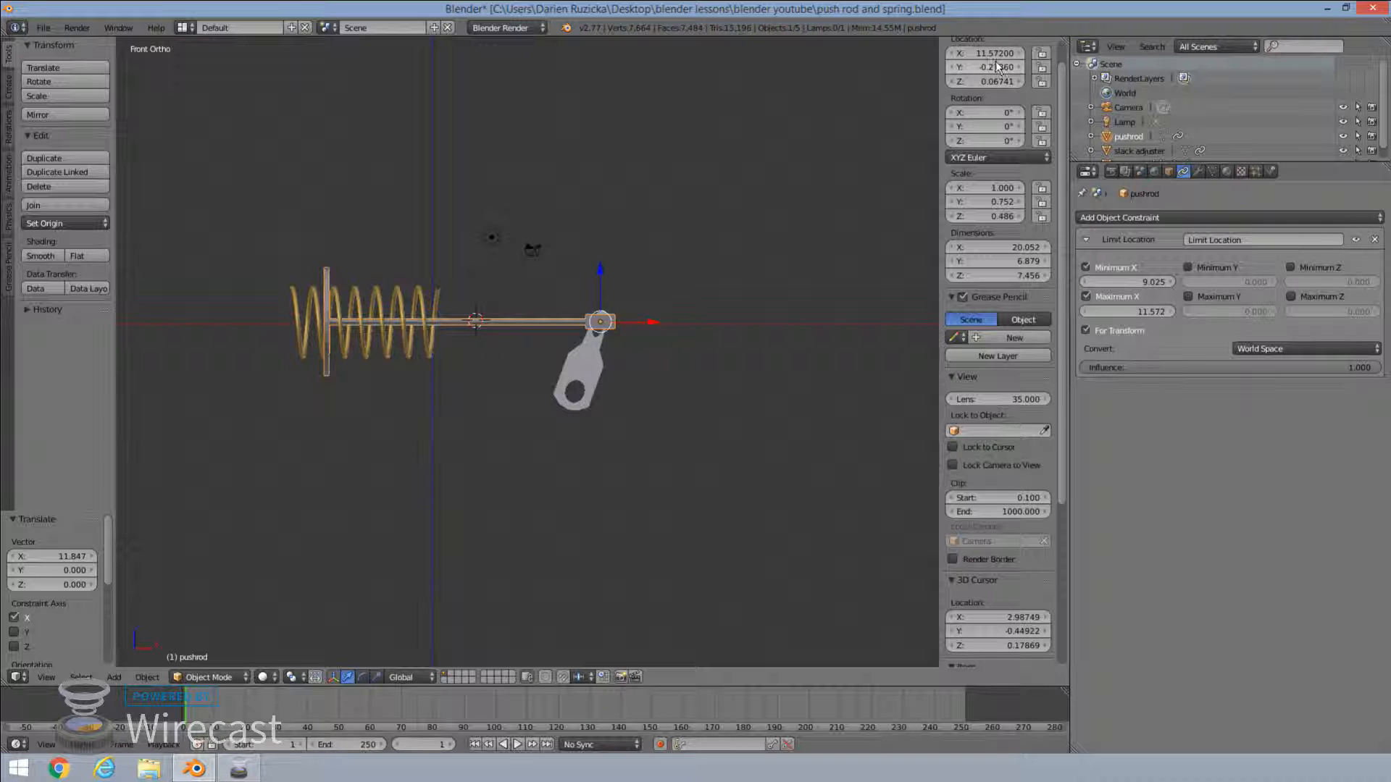
Set the spring constraint's source X location maximum to 11.572 and map the source X axis to destination Z
right_click(400, 289)
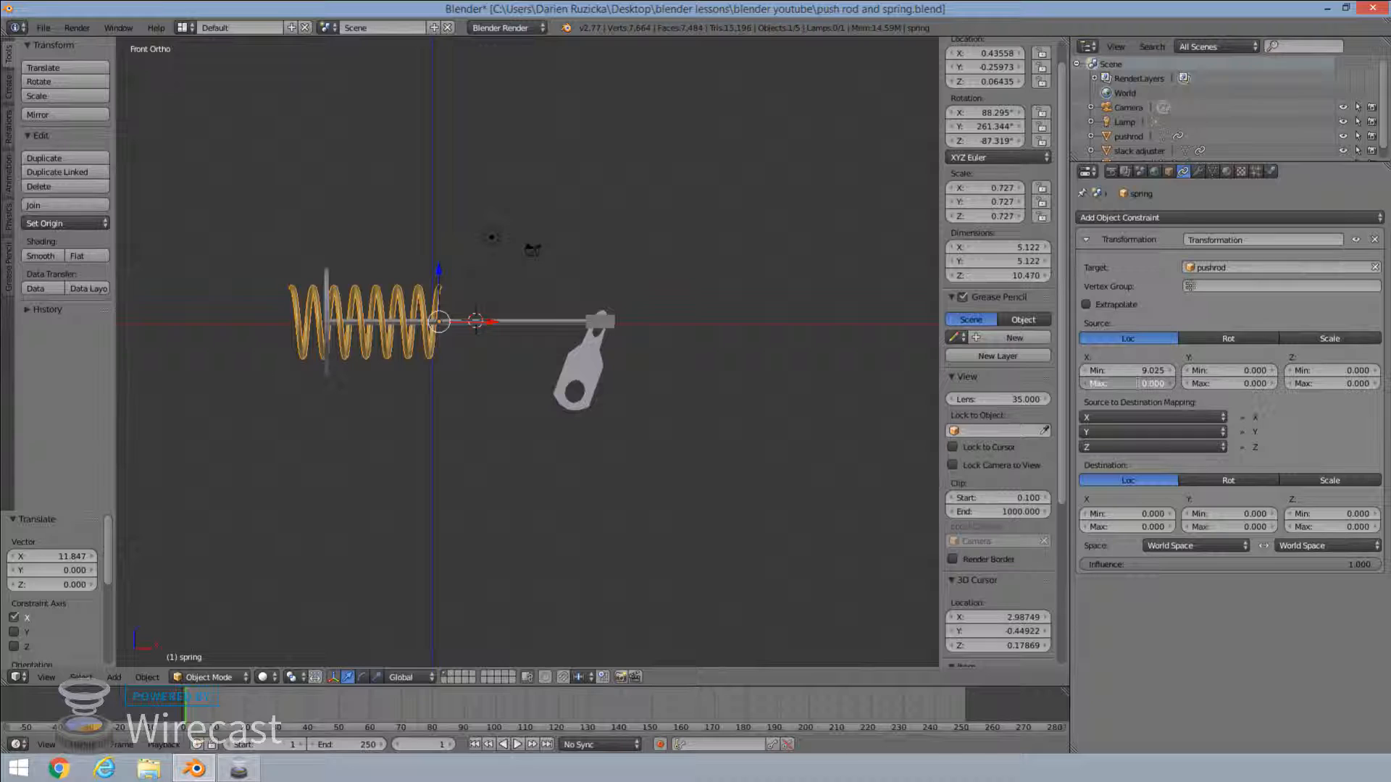
click(1143, 384)
text(11.572)
key(Return)
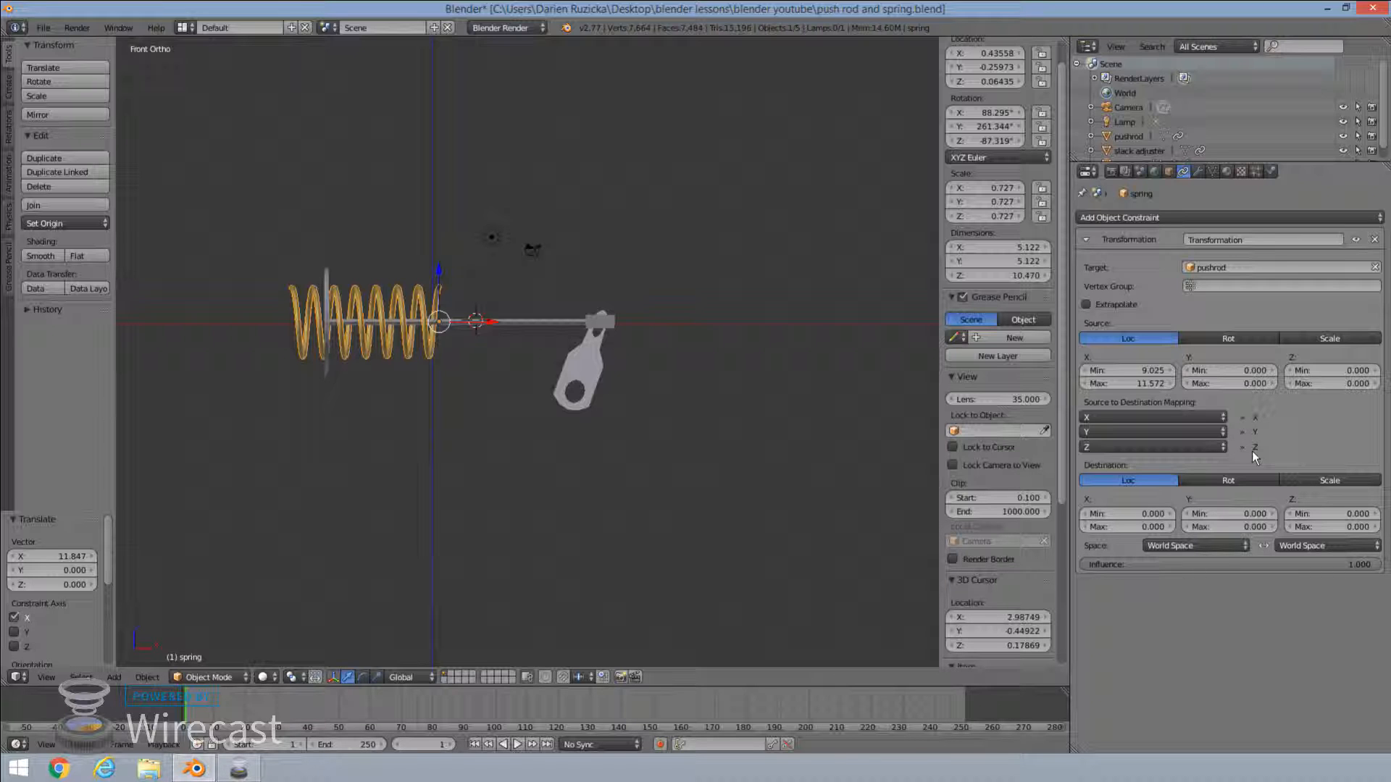
click(1167, 447)
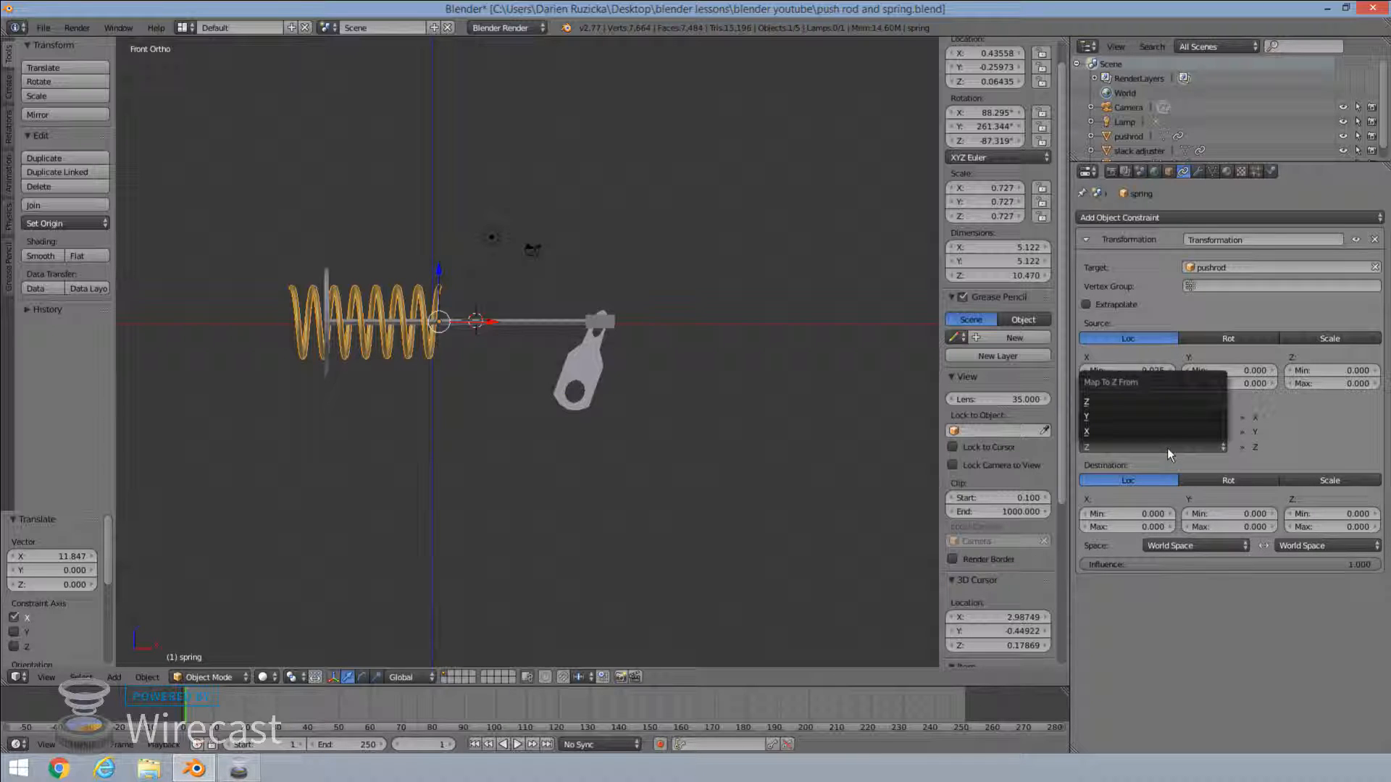
click(1131, 433)
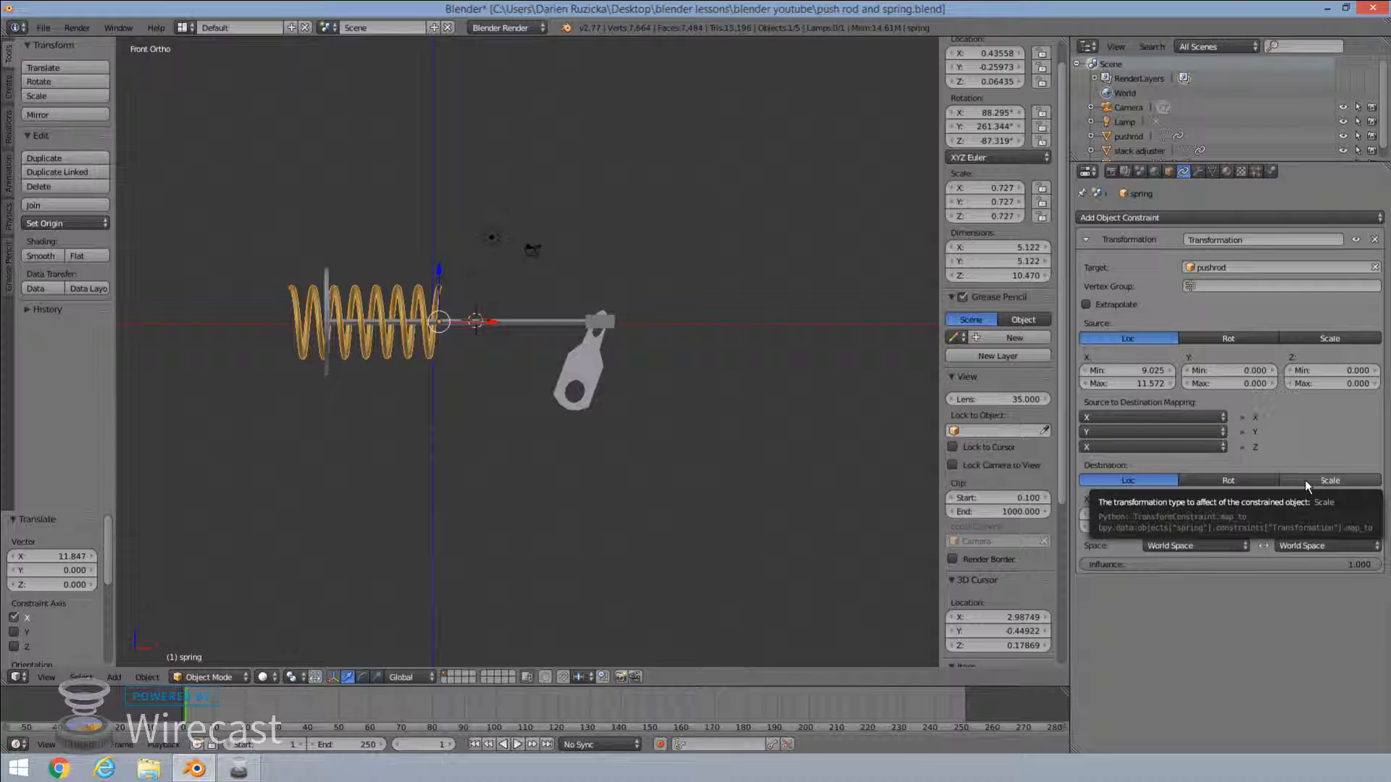
Reduce the spring constraint's influence to 0 and set its destination type to Scale
click(1329, 481)
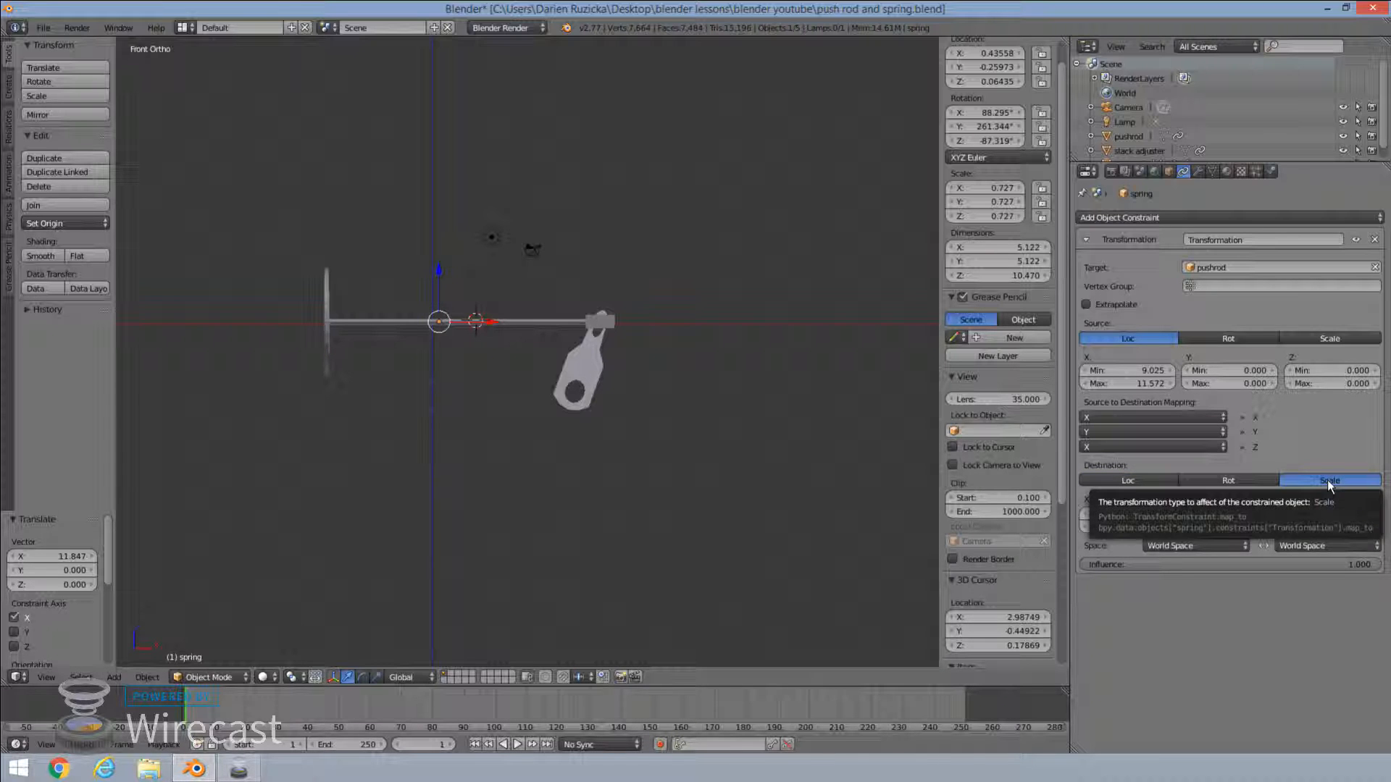
click(1163, 481)
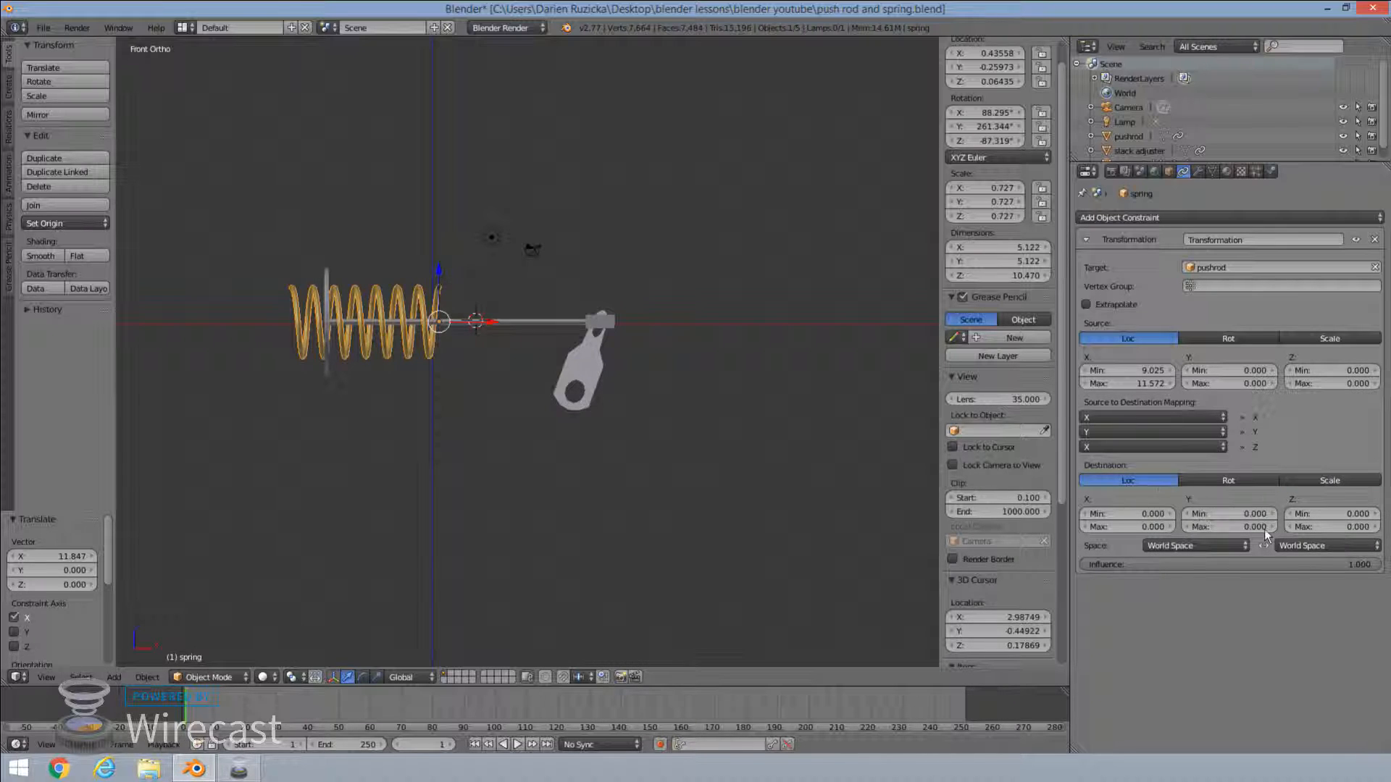
drag(1329, 563, 1080, 564)
click(1341, 480)
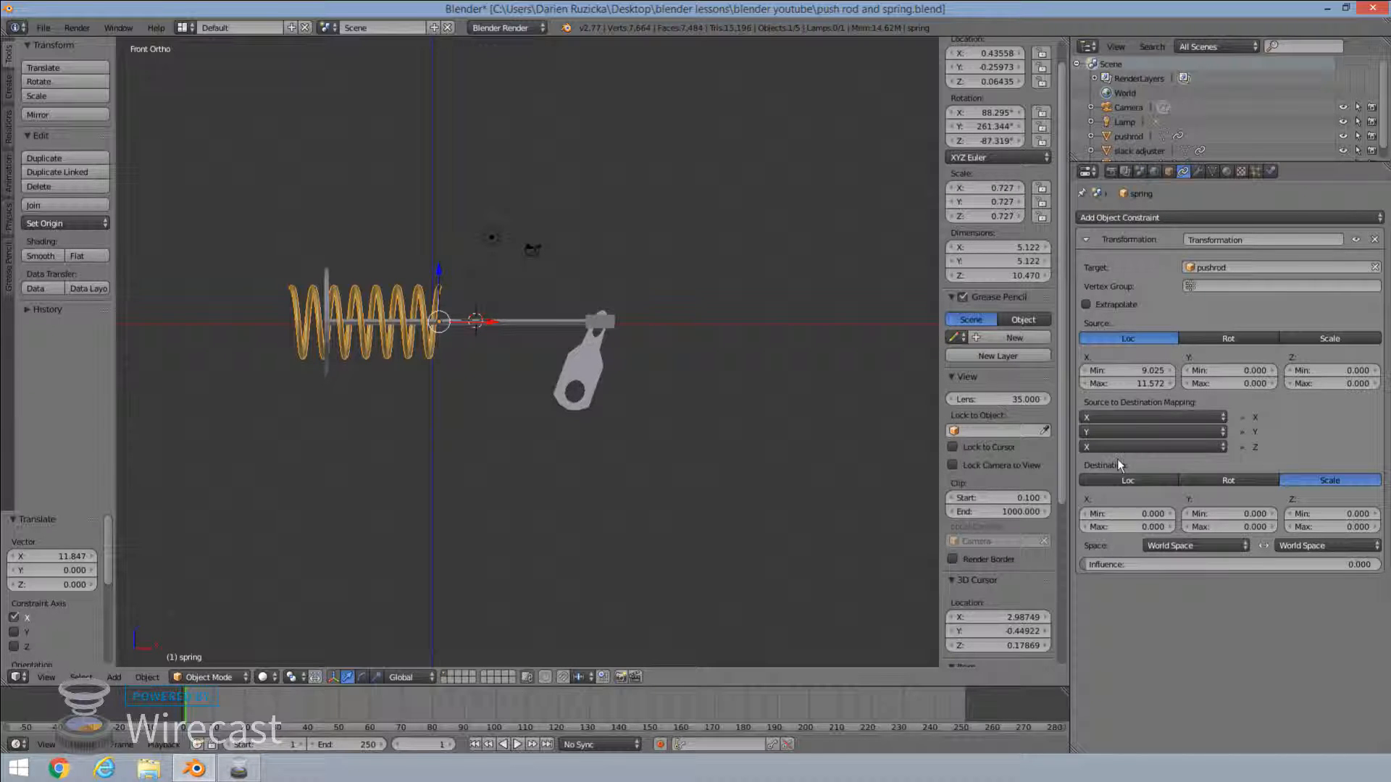
Set the destination X scale minimum and maximum to 0.727 in the spring's constraint
click(1146, 515)
text(0.)
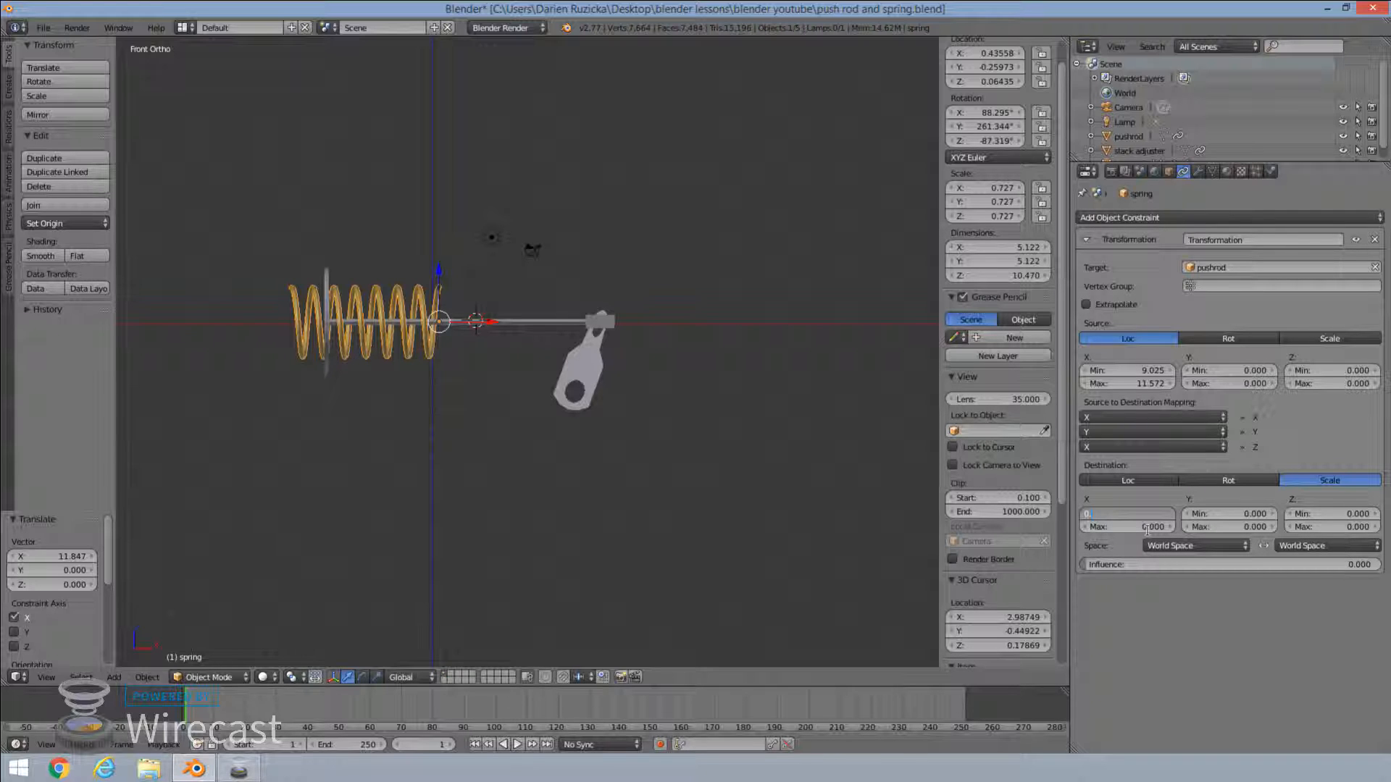
text(727)
key(Return)
click(1152, 528)
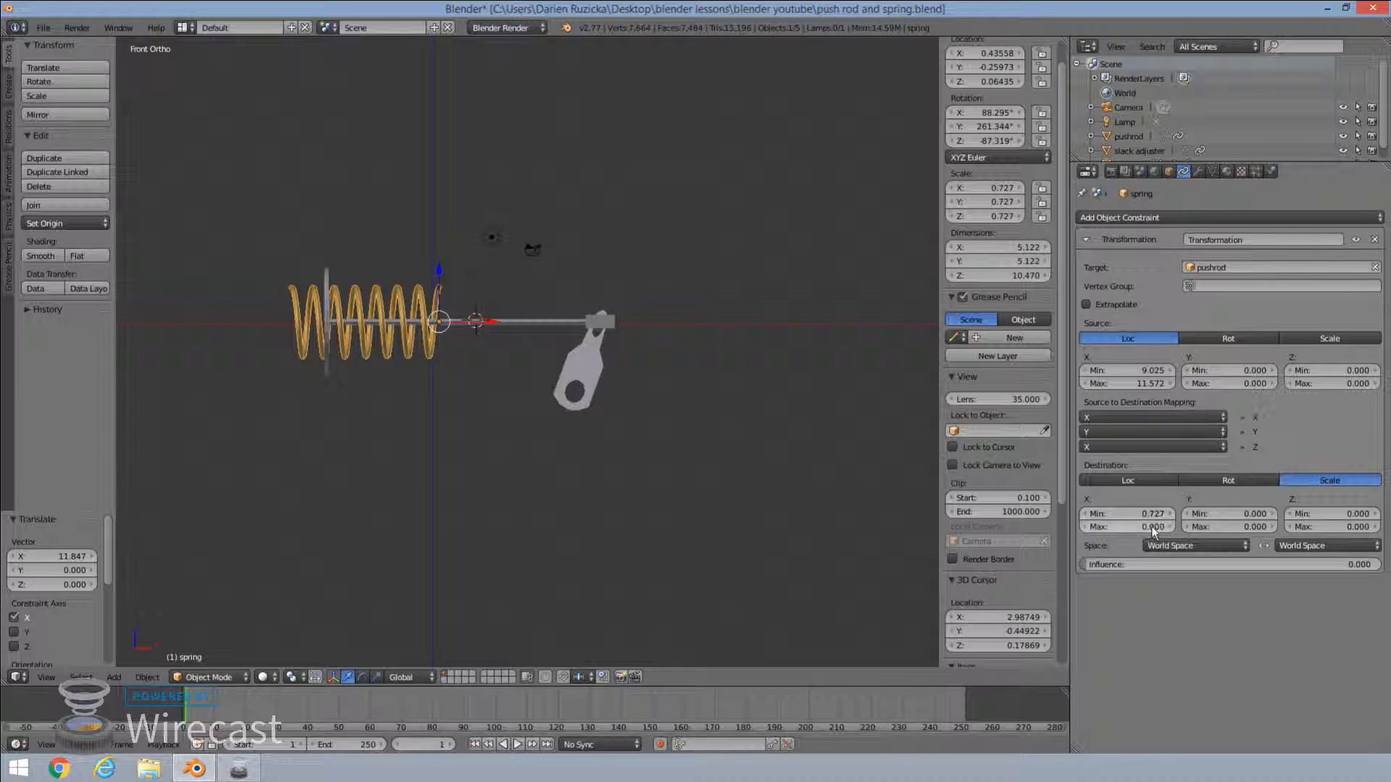
text(0.727)
key(Return)
Set the destination Y scale minimum and maximum and the Z scale minimum to 0.727
click(1239, 517)
text(0)
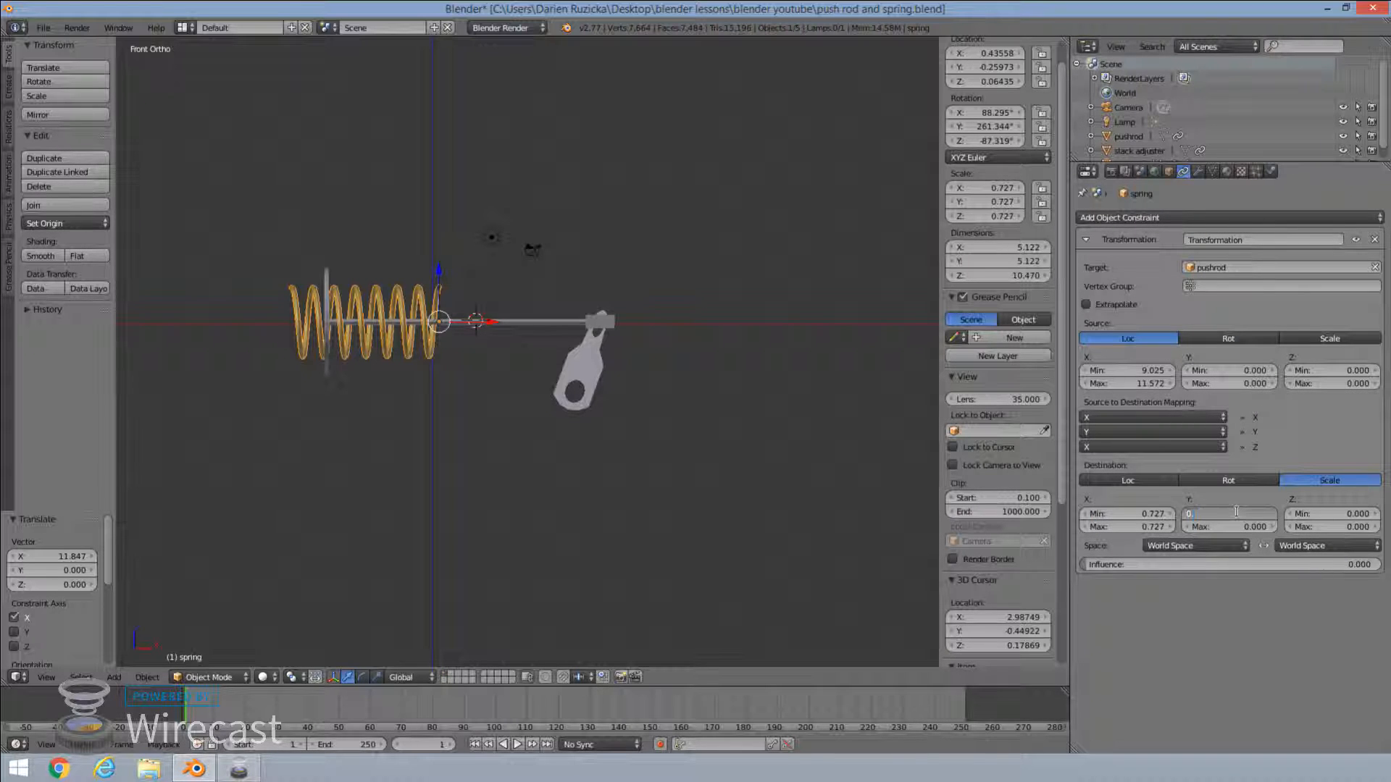
text(.727)
key(Return)
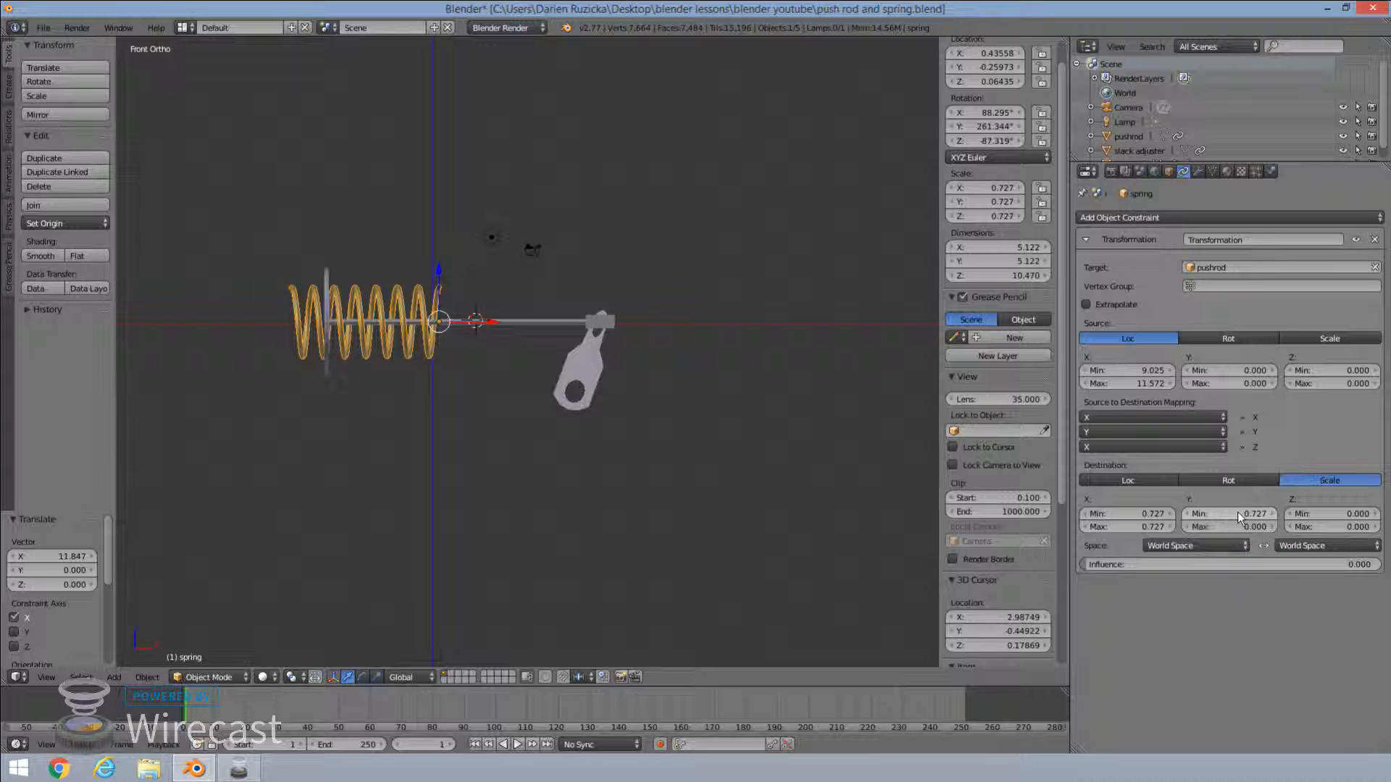
click(1235, 527)
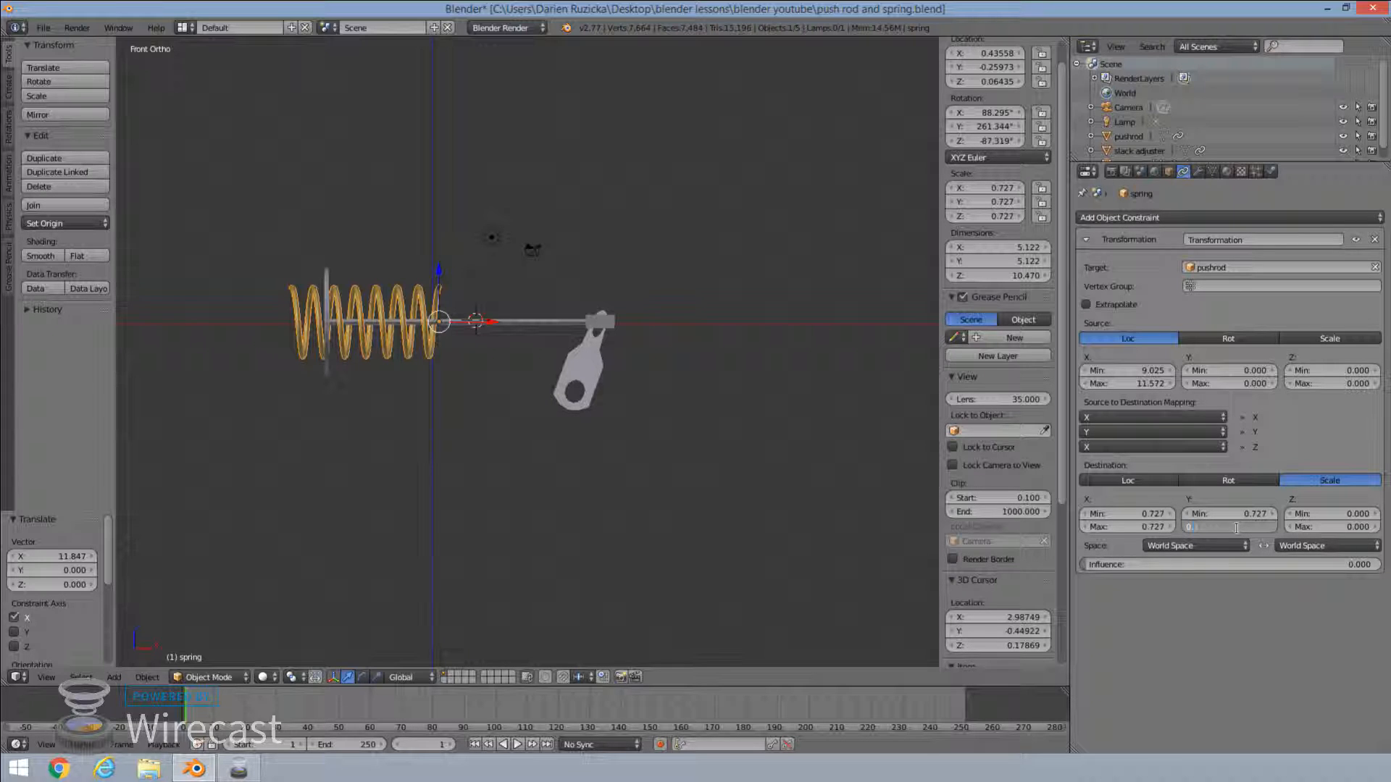
click(1335, 514)
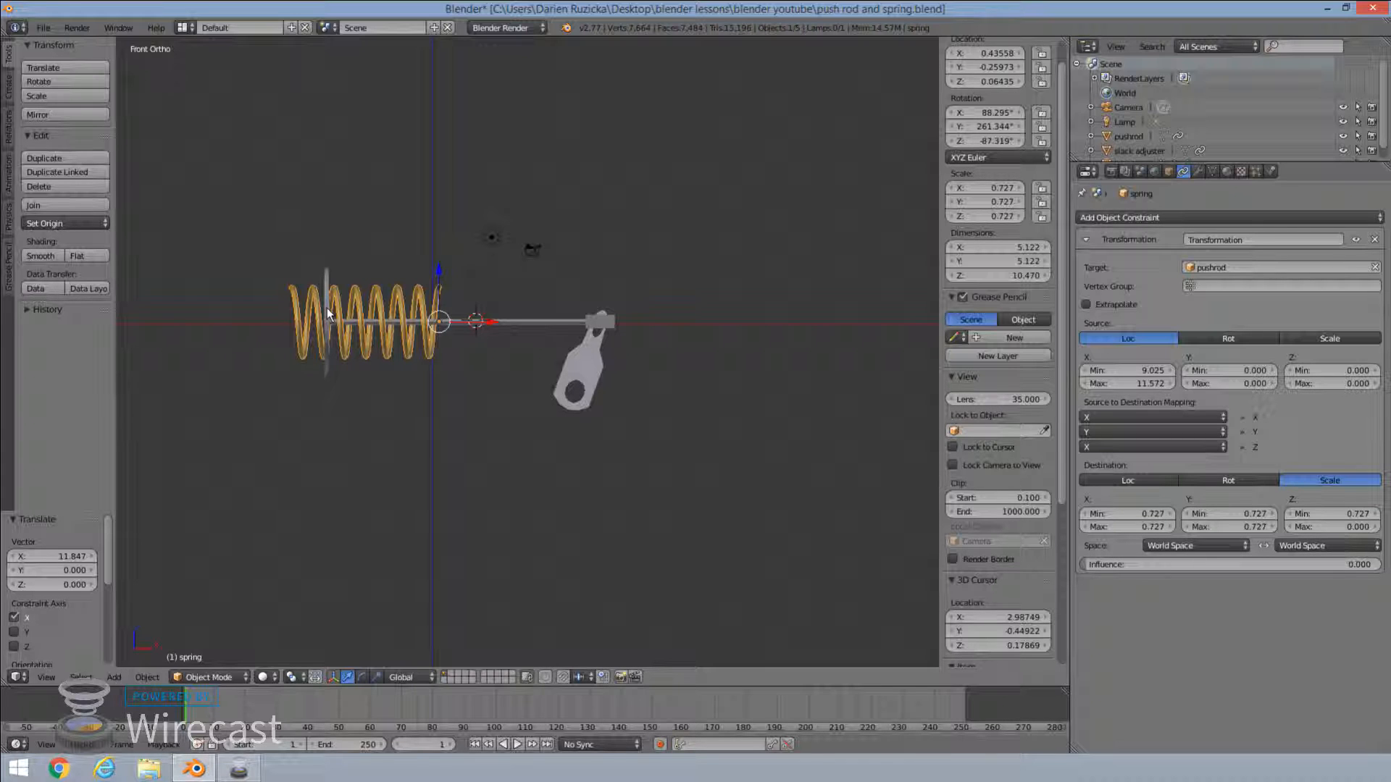
Scale the spring along global X by about 0.737 so its end meets the pushrod's plate
key(s)
key(x)
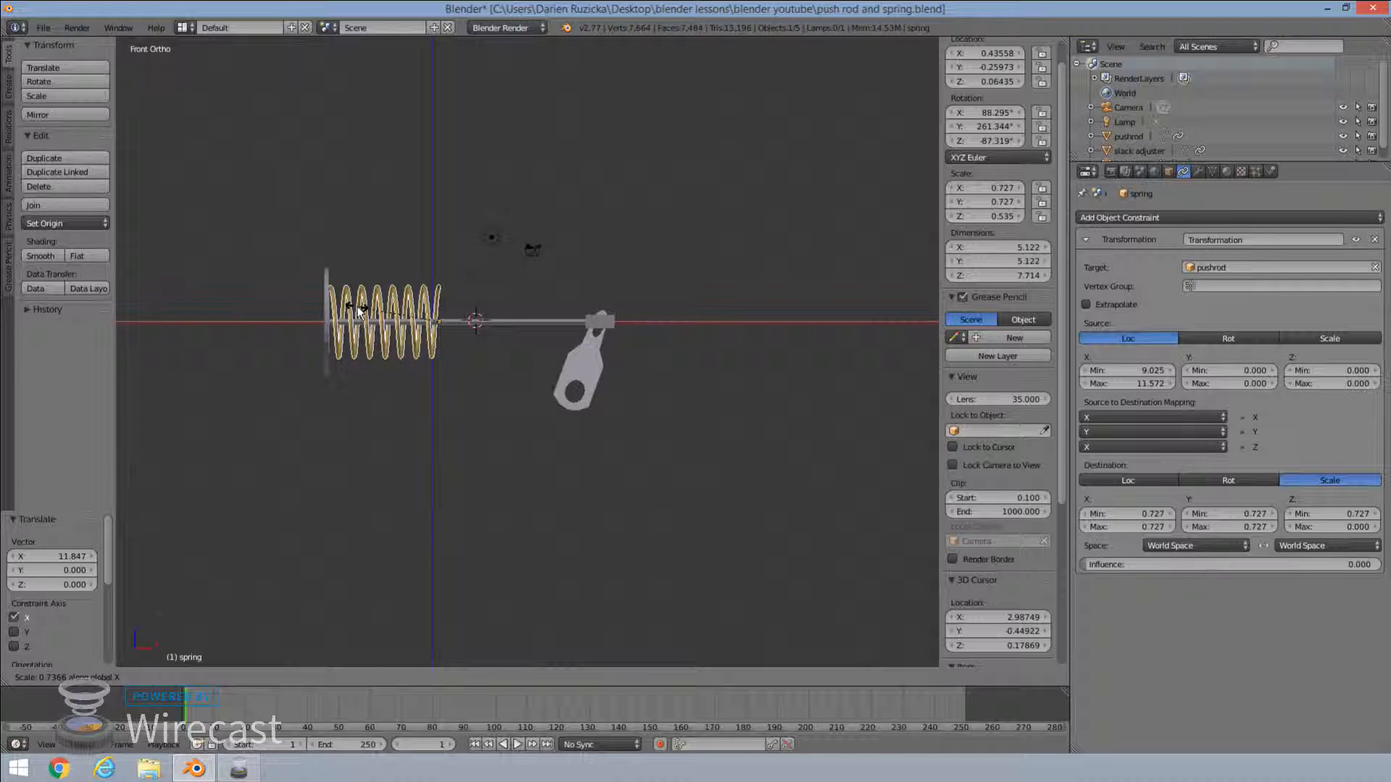
click(358, 310)
scroll(358, 308, up, 3)
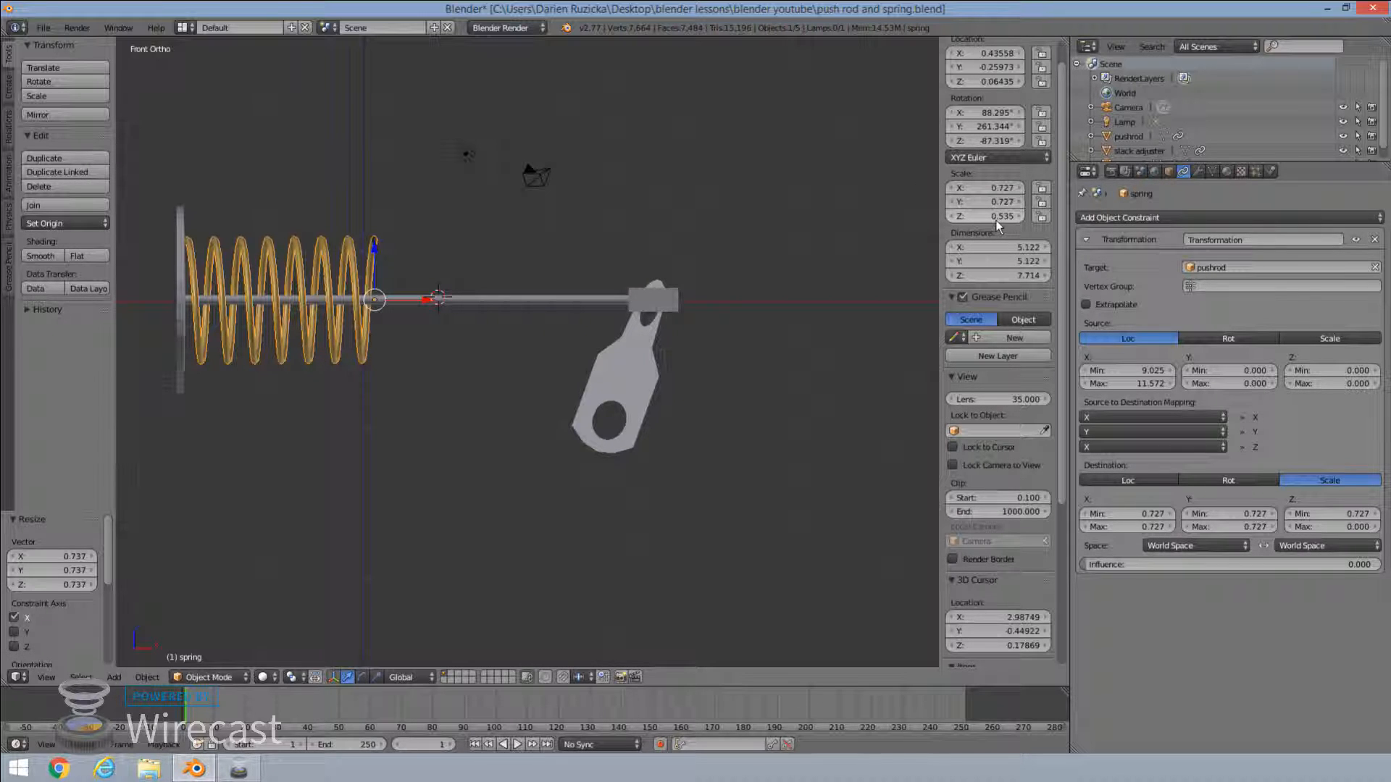
Set the constraint's destination Z scale maximum to 0.535 and its influence to 1
click(1344, 531)
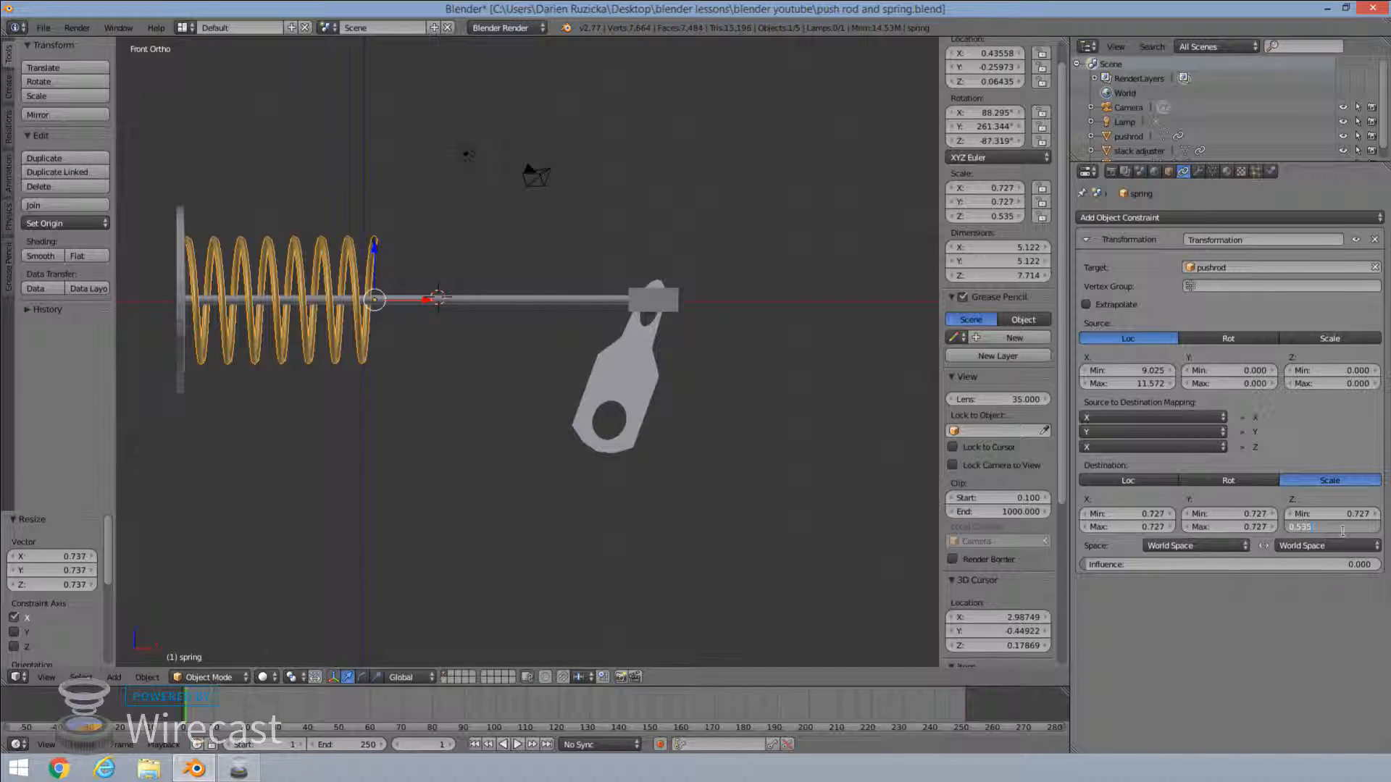
key(Return)
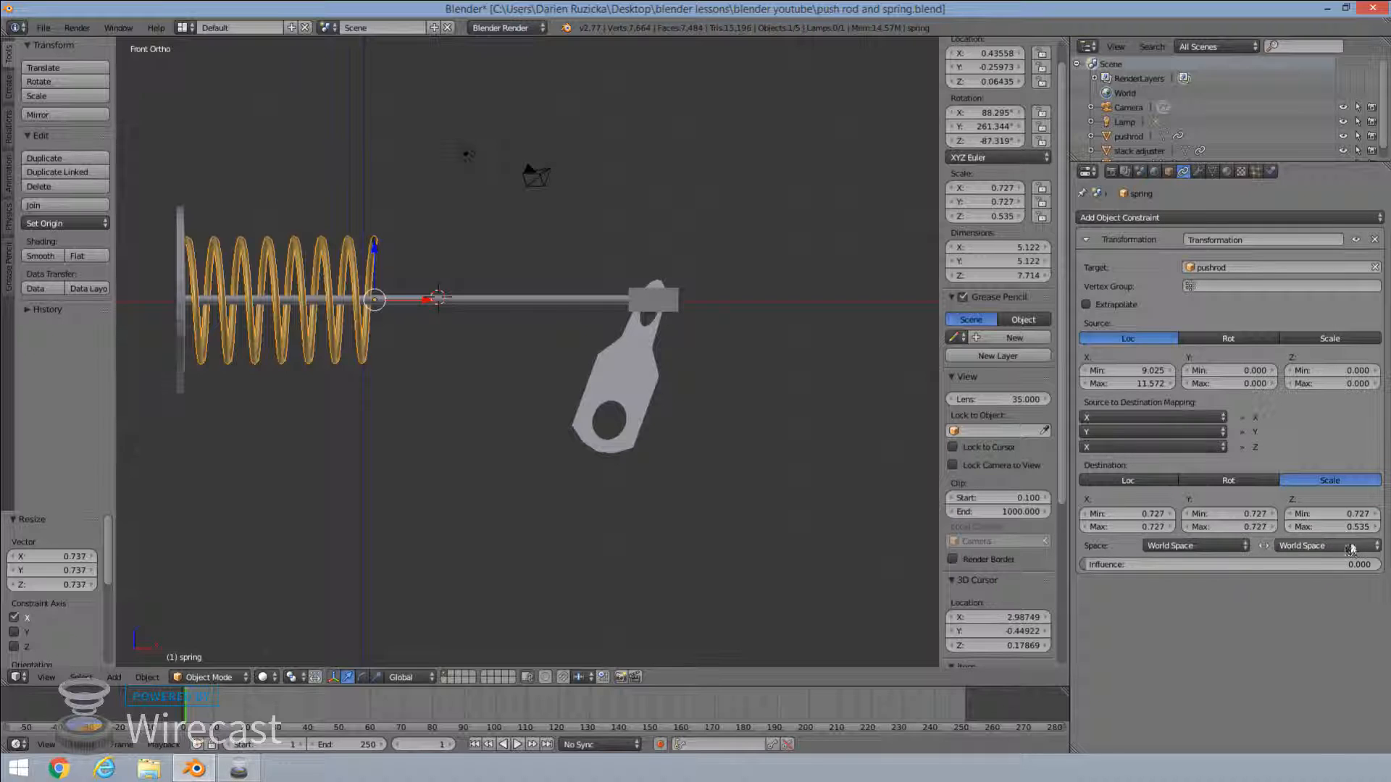
click(1139, 573)
text(1)
key(Return)
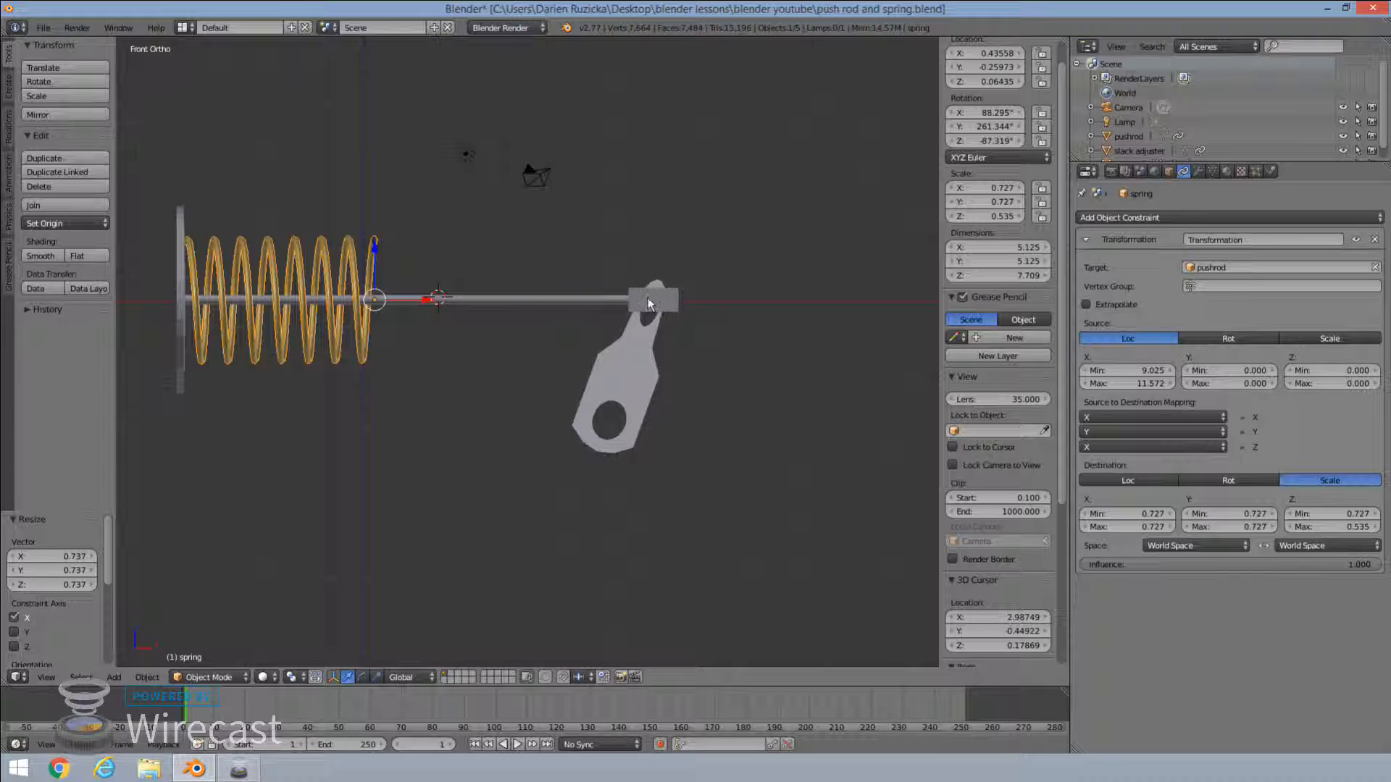
Slide the pushrod back and forth along X between its limits to test the spring's compression, ending at the minimum X limit
right_click(527, 299)
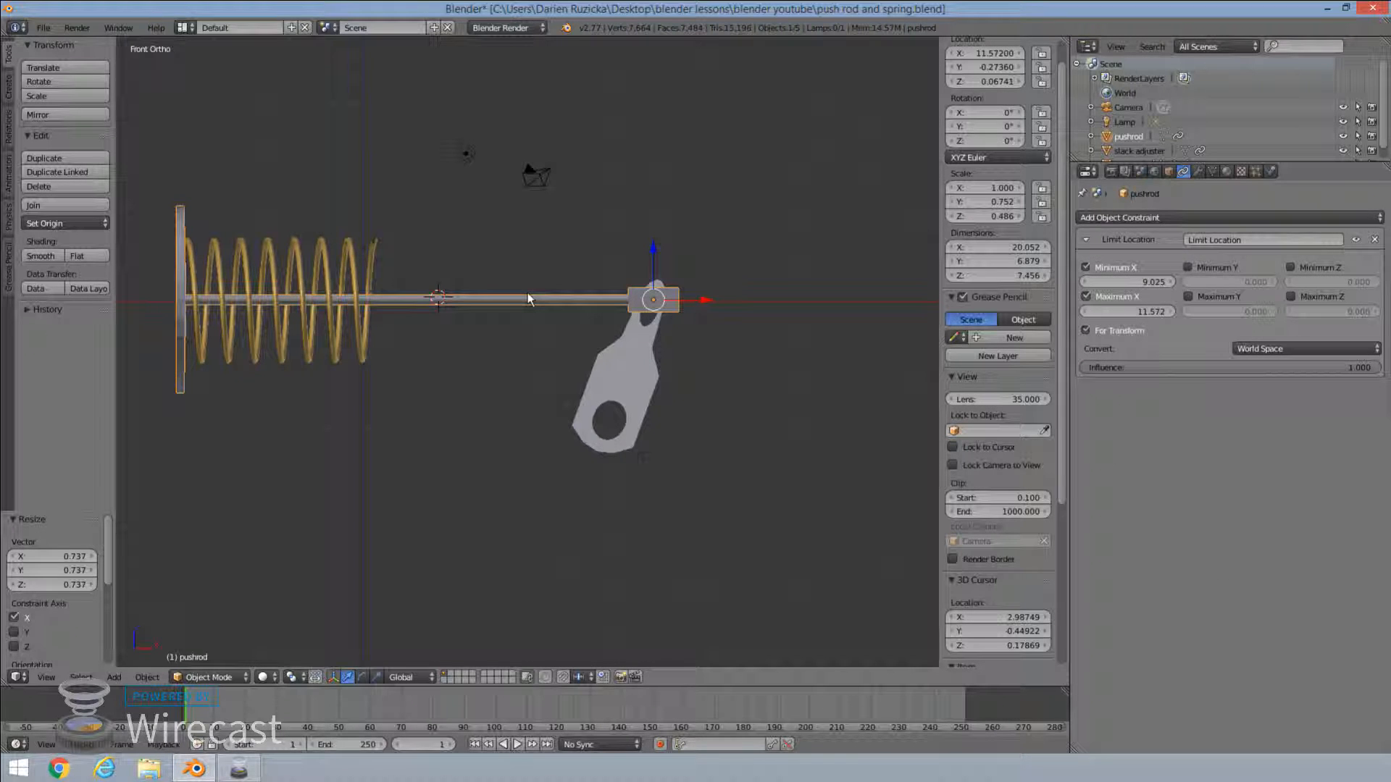
key(g)
key(x)
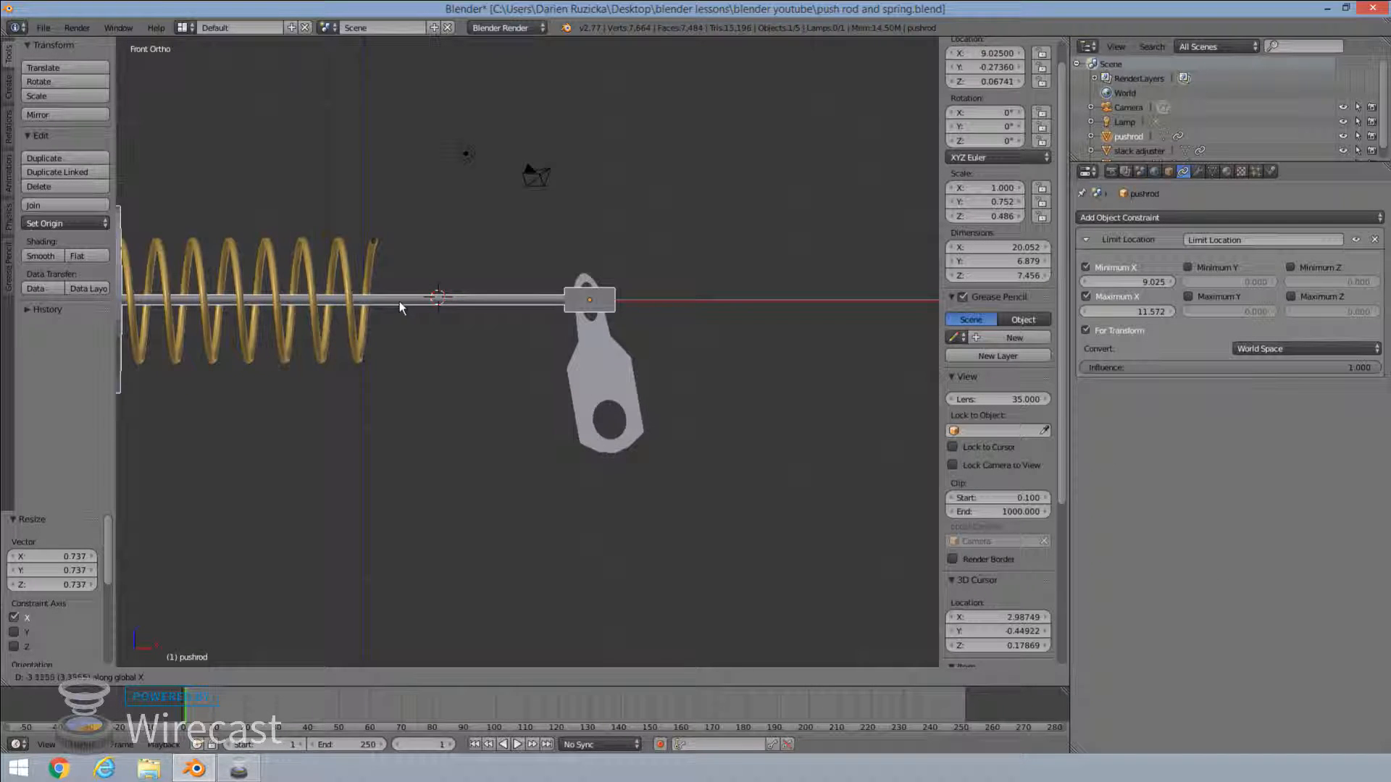
click(399, 303)
scroll(399, 303, down, 2)
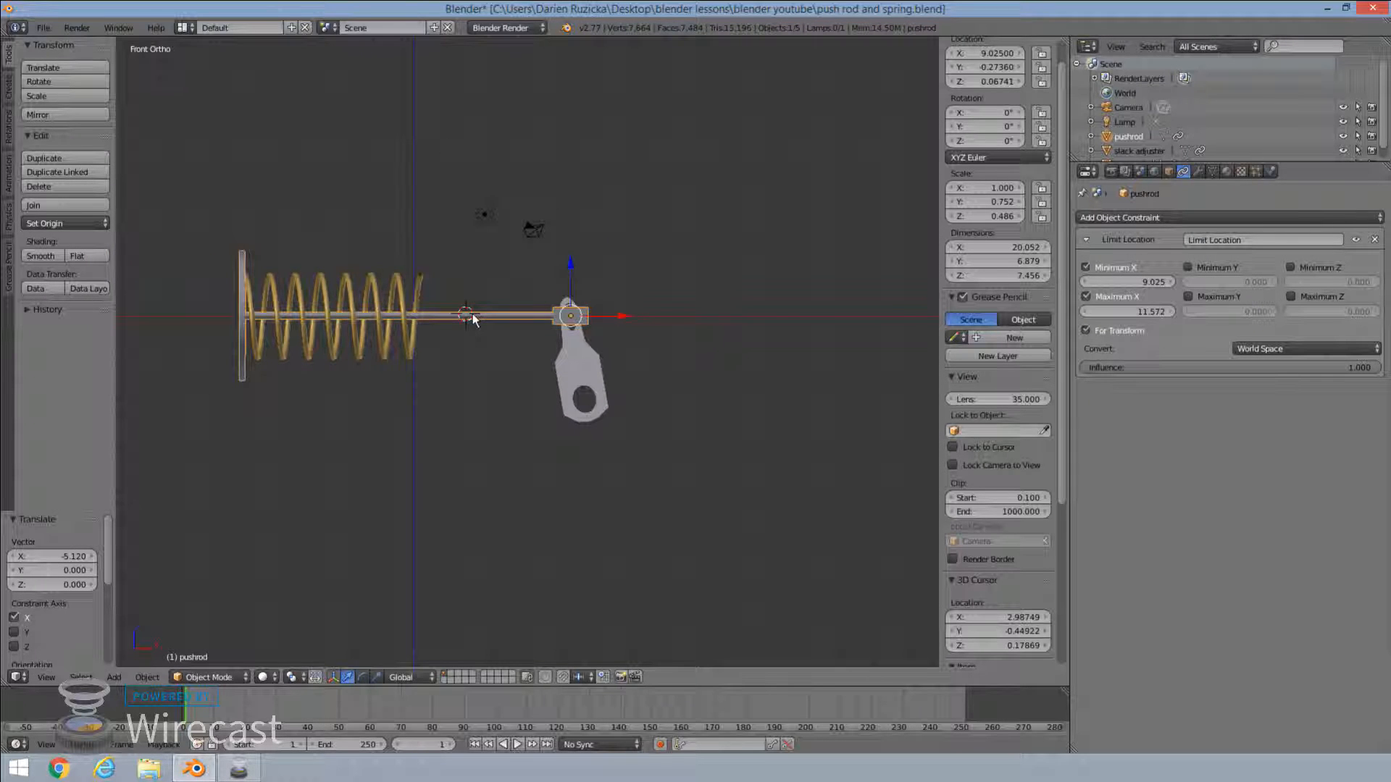
key(g)
key(x)
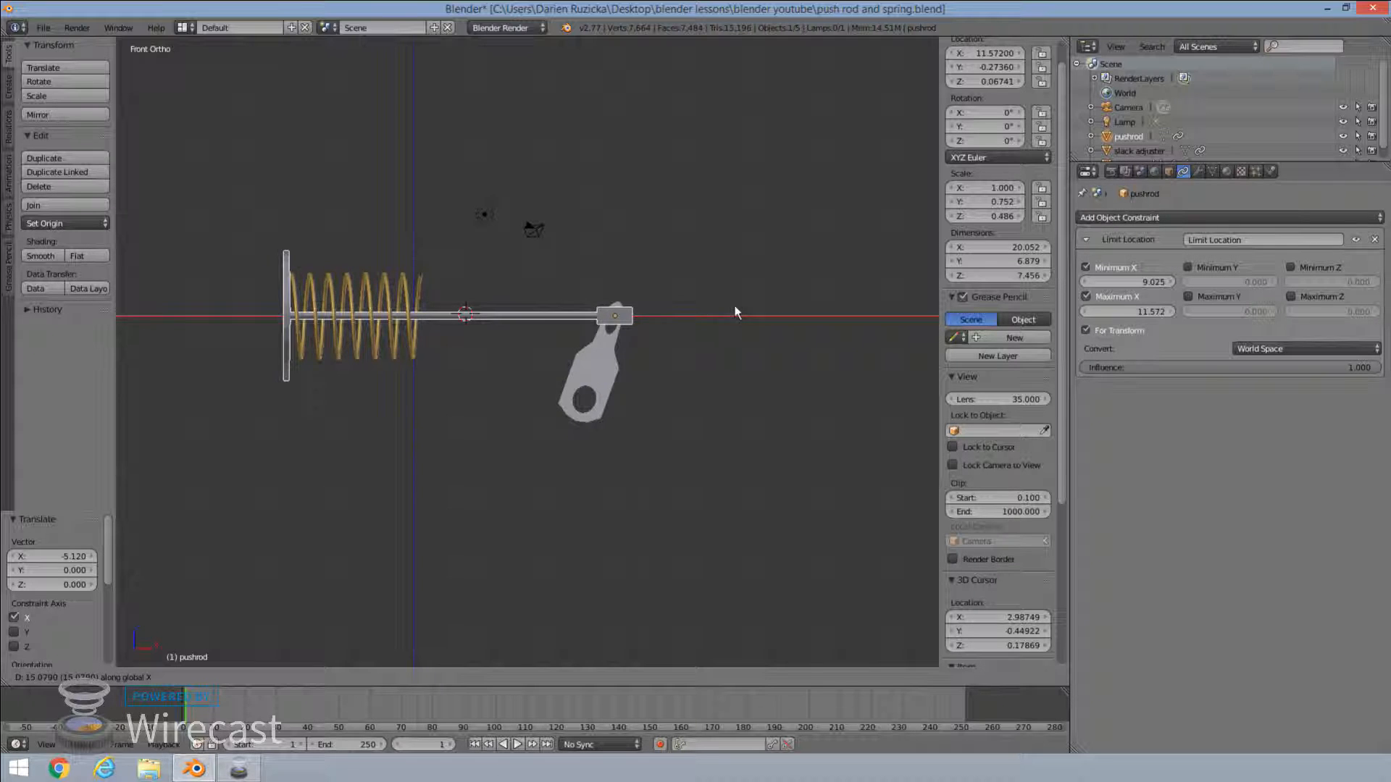
click(295, 310)
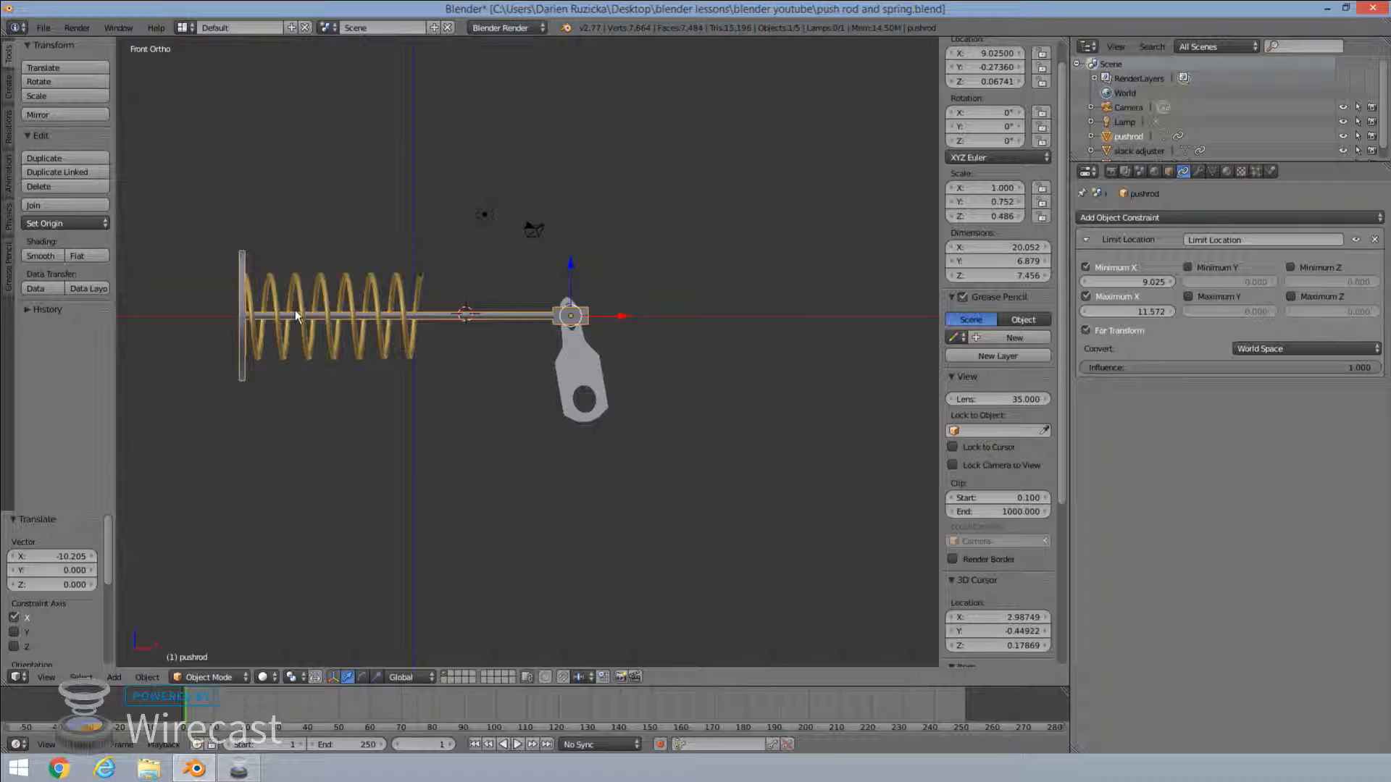